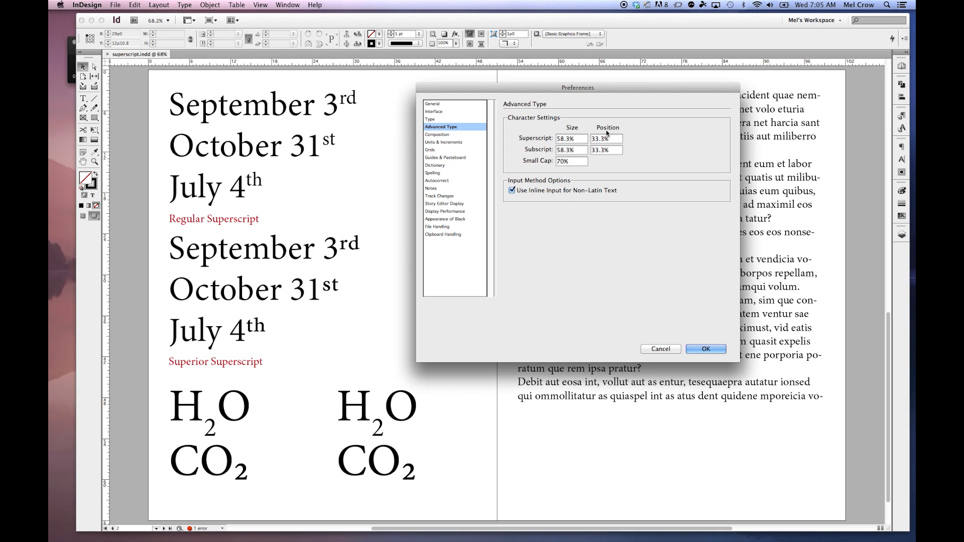
- Set the subscript position to 20% in the Advanced Type preferences and apply the change
{"action": "double_click", "coordinate": [617, 150]}
{"action": "type", "text": "20%"}
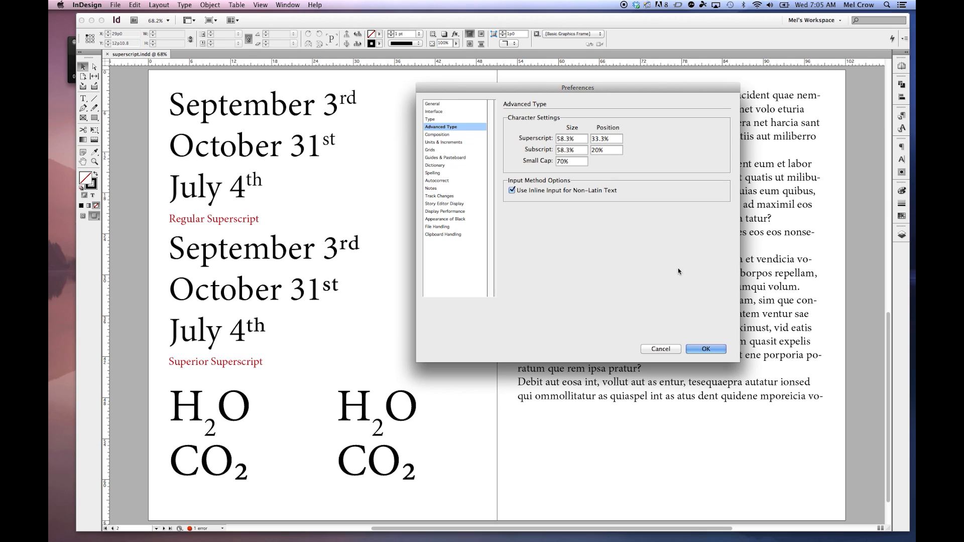
{"action": "left_click", "coordinate": [719, 353]}
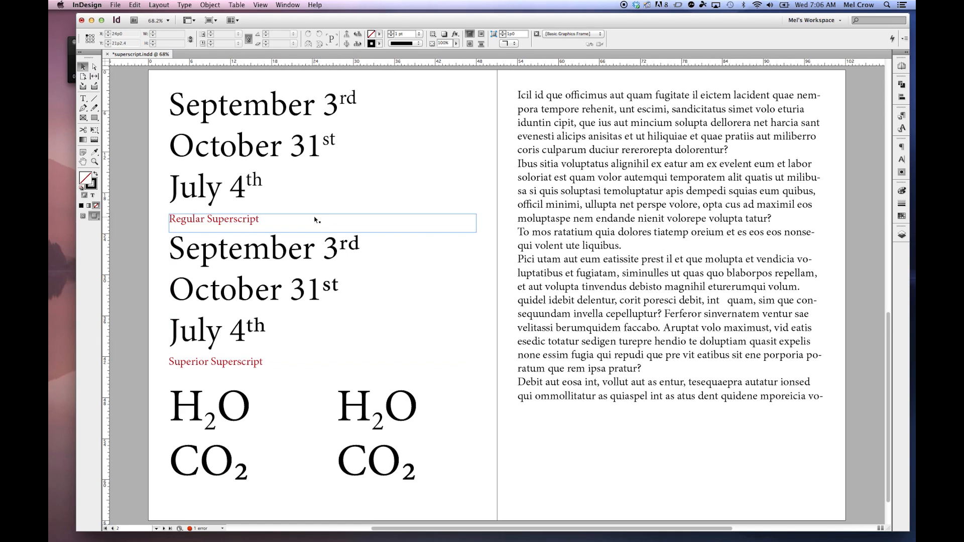
- Activate the Type tool and examine the available OpenType character options, including Superscript/Superior
{"action": "left_click", "coordinate": [84, 98]}
{"action": "left_click", "coordinate": [88, 33]}
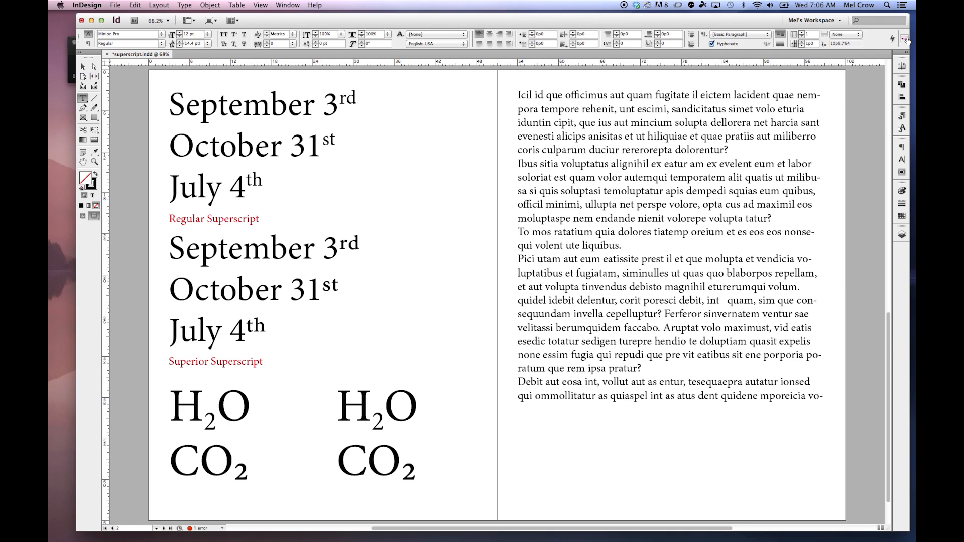
{"action": "left_click", "coordinate": [906, 39]}
{"action": "mouse_move", "coordinate": [901, 40]}
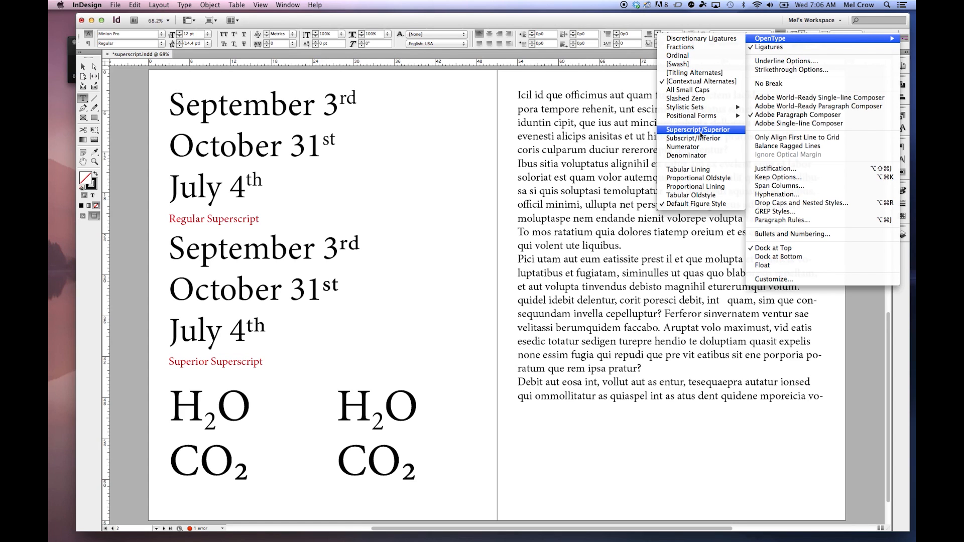
{"action": "left_click", "coordinate": [628, 147]}
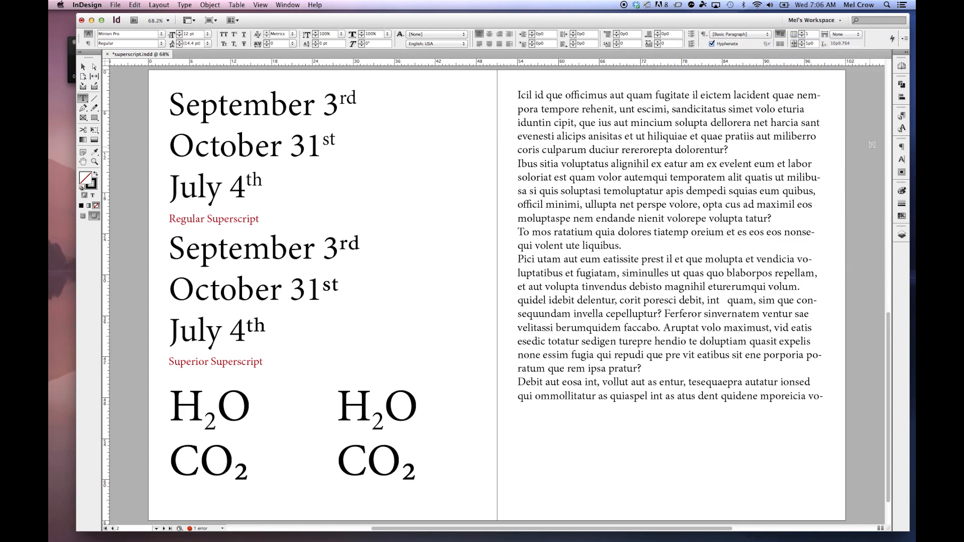
- Create a character style named Superior Script with its position set to OpenType Superior/Superscript
{"action": "left_click", "coordinate": [901, 130]}
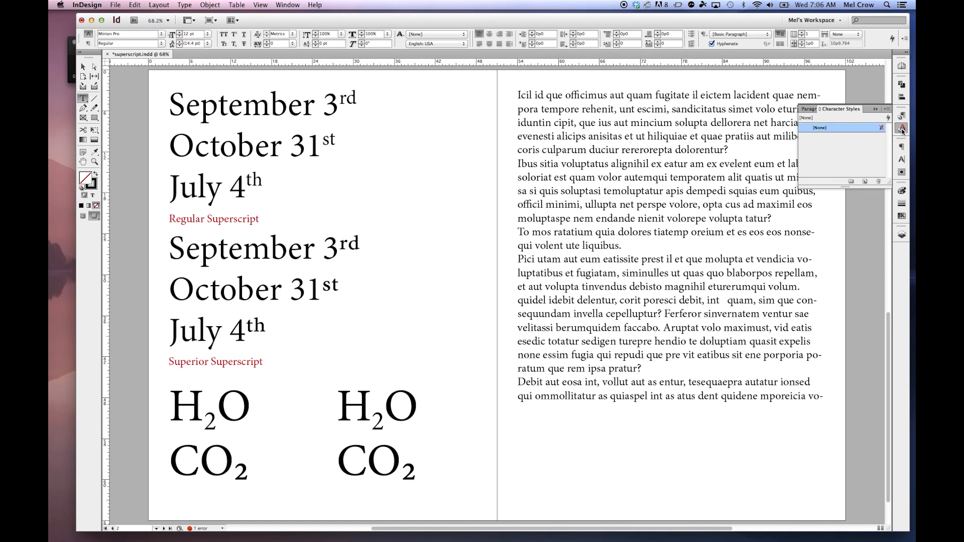
{"action": "left_click", "coordinate": [887, 109]}
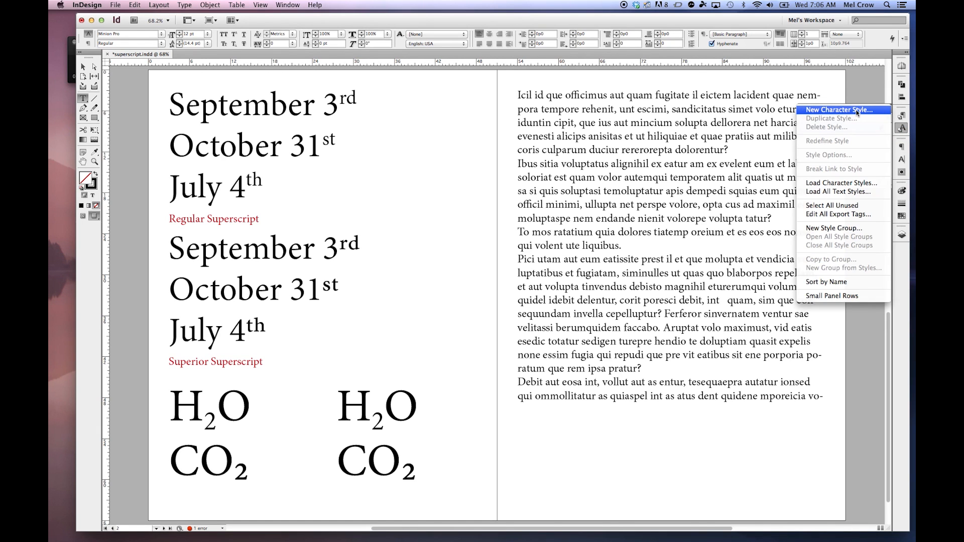
{"action": "left_click", "coordinate": [851, 110]}
{"action": "type", "text": "Su"}
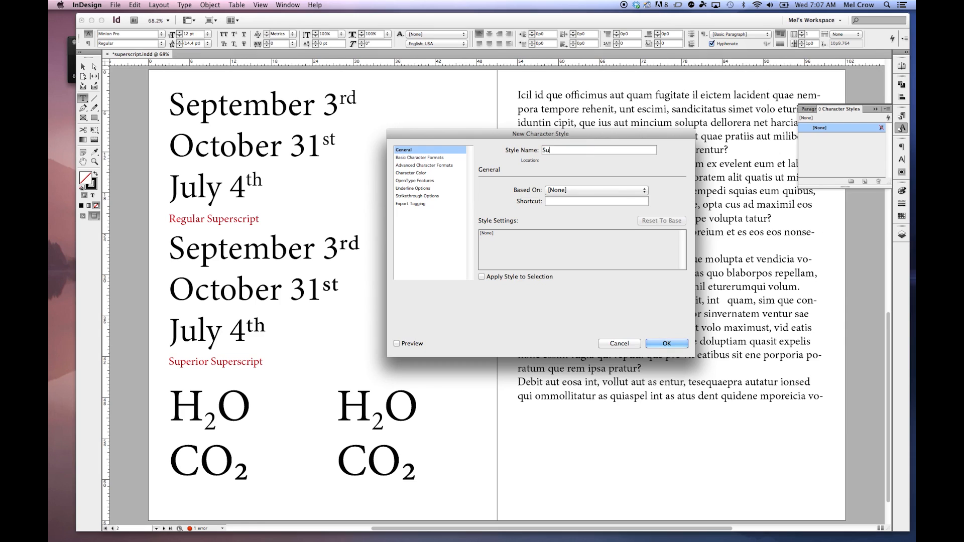
{"action": "type", "text": "perior Script"}
{"action": "left_click", "coordinate": [425, 159]}
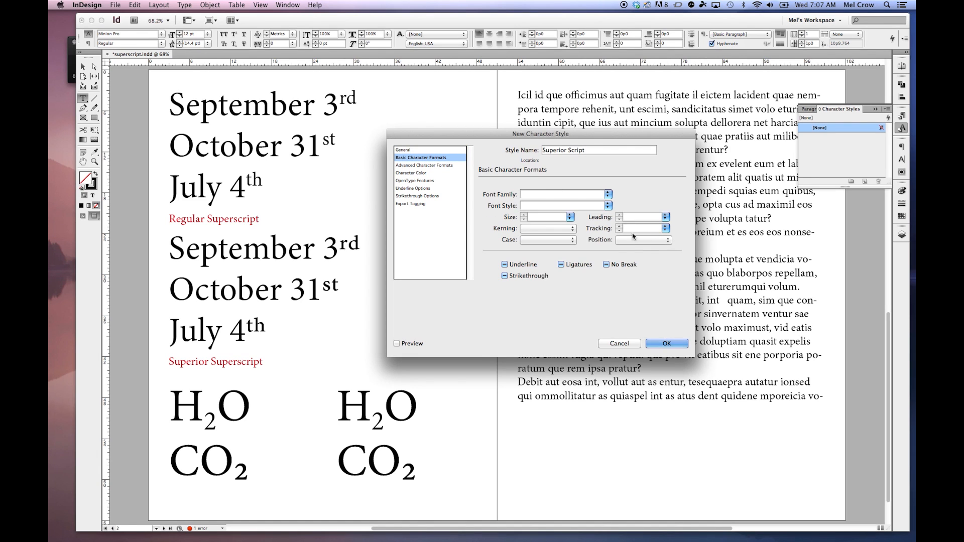
{"action": "left_click", "coordinate": [617, 240]}
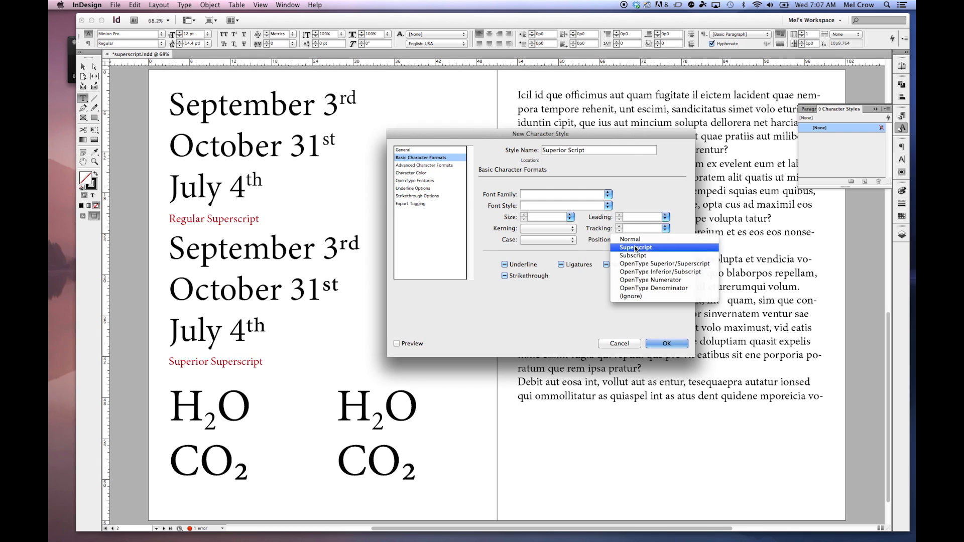
{"action": "left_click", "coordinate": [645, 265]}
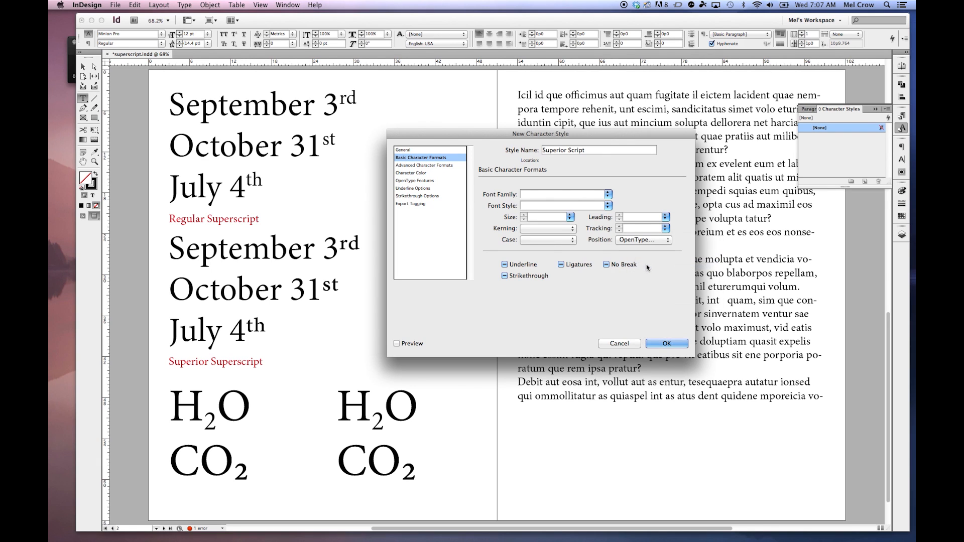
{"action": "left_click", "coordinate": [413, 150]}
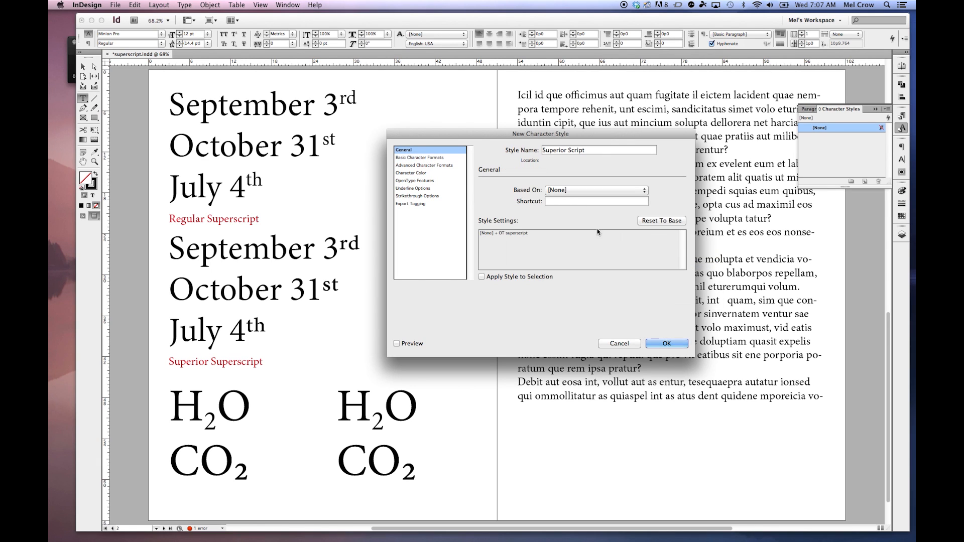
{"action": "left_click", "coordinate": [672, 344]}
- Insert the reference number 12 after "temporatem" in the body text and apply the Superior Script character style to it
{"action": "left_click", "coordinate": [699, 178]}
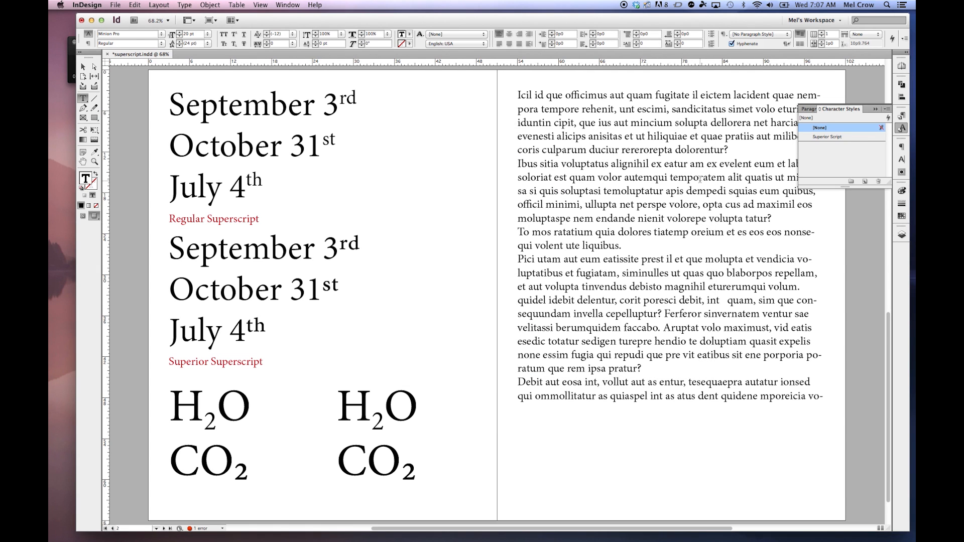
{"action": "left_click", "coordinate": [727, 205]}
{"action": "type", "text": "12"}
{"action": "left_click_drag", "start_coordinate": [736, 178], "coordinate": [725, 178]}
{"action": "left_click", "coordinate": [829, 137]}
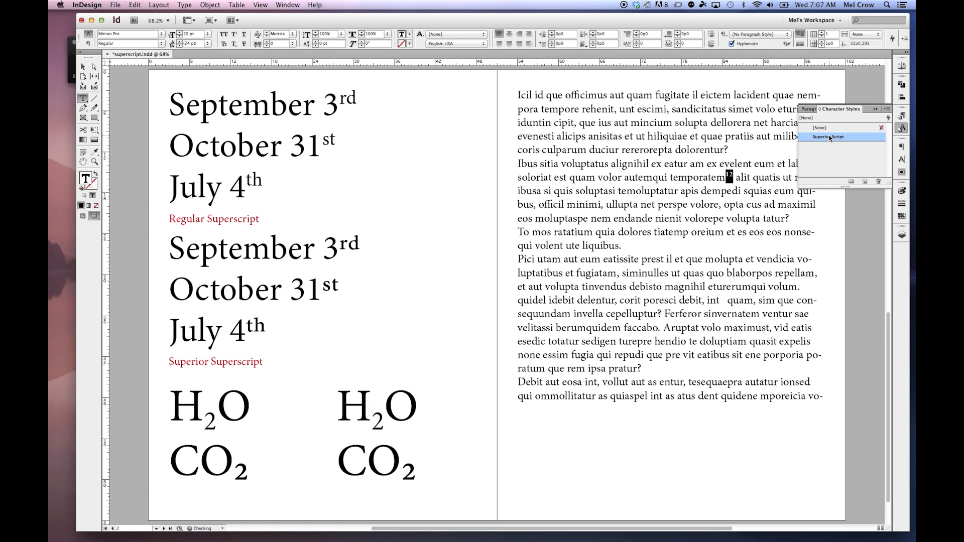
{"action": "left_click", "coordinate": [739, 178]}
- Insert 13 before "alit", beside the superscript 12, and format it as regular superscript for comparison
{"action": "left_click", "coordinate": [94, 161]}
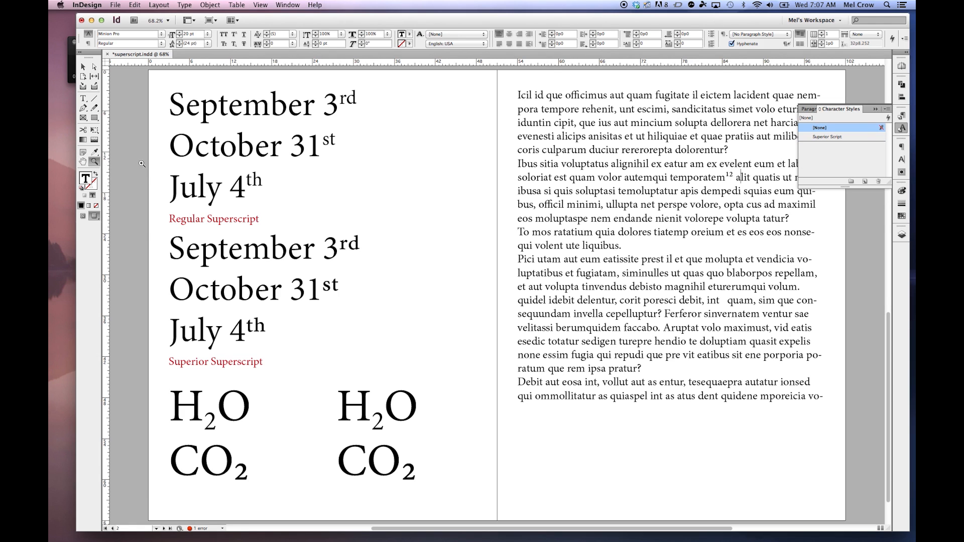
{"action": "left_click_drag", "start_coordinate": [702, 163], "coordinate": [773, 241]}
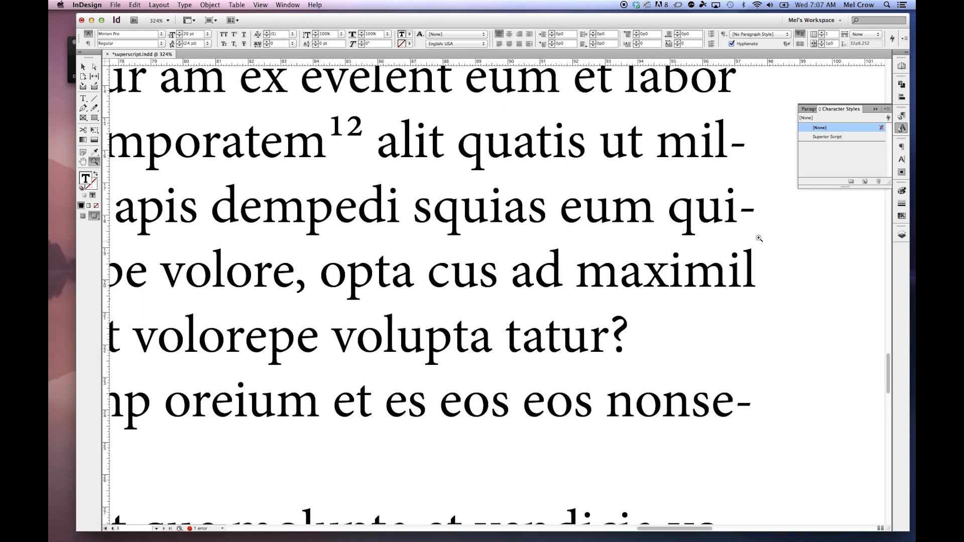
{"action": "left_click", "coordinate": [83, 99]}
{"action": "left_click", "coordinate": [378, 144]}
{"action": "type", "text": "13"}
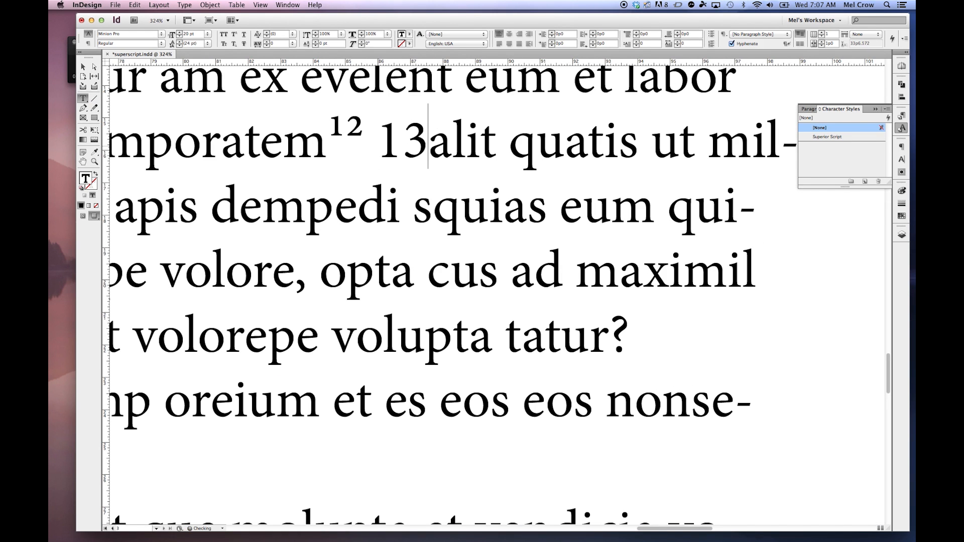
{"action": "key", "text": "shift+Left"}
{"action": "key", "text": "shift+Left"}
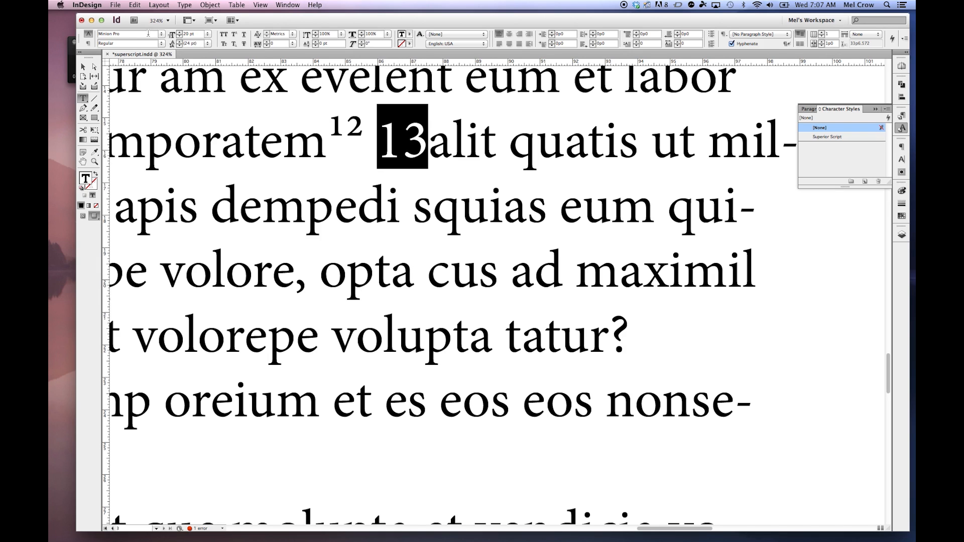
{"action": "left_click", "coordinate": [234, 35]}
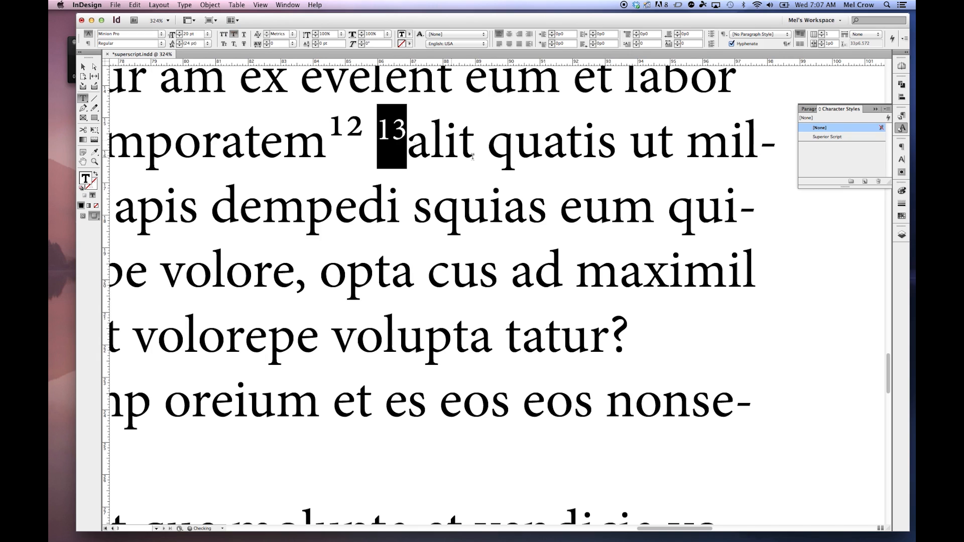
{"action": "left_click", "coordinate": [444, 138]}
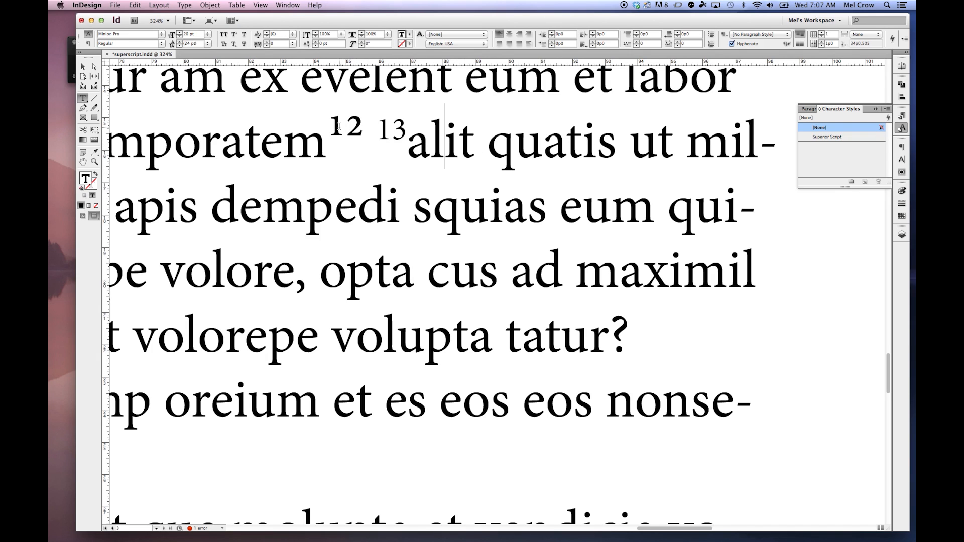
- In the document footnote options, assign the Superior Script character style to the footnote reference number, keeping Apply Superscript as its position
{"action": "double_click", "coordinate": [83, 162]}
{"action": "left_click", "coordinate": [84, 99]}
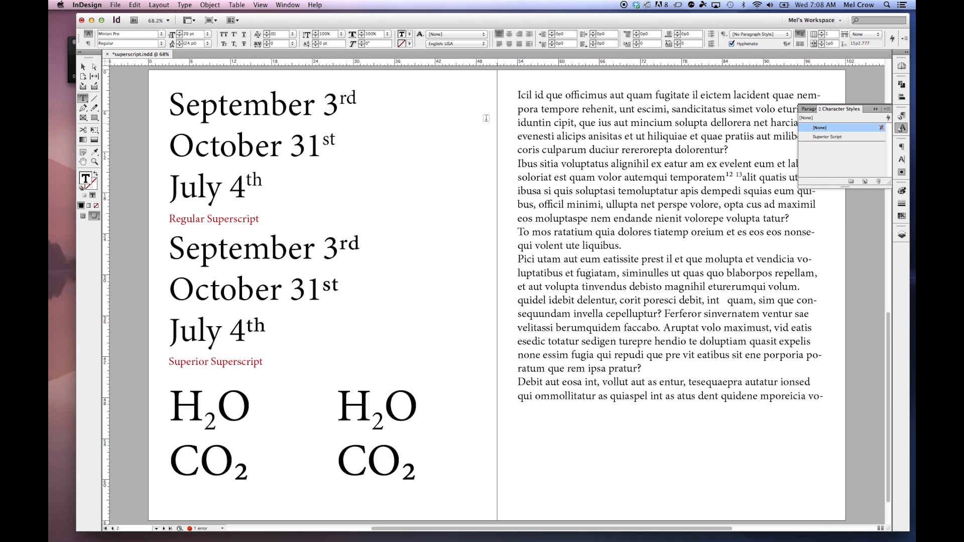
{"action": "left_click", "coordinate": [184, 5]}
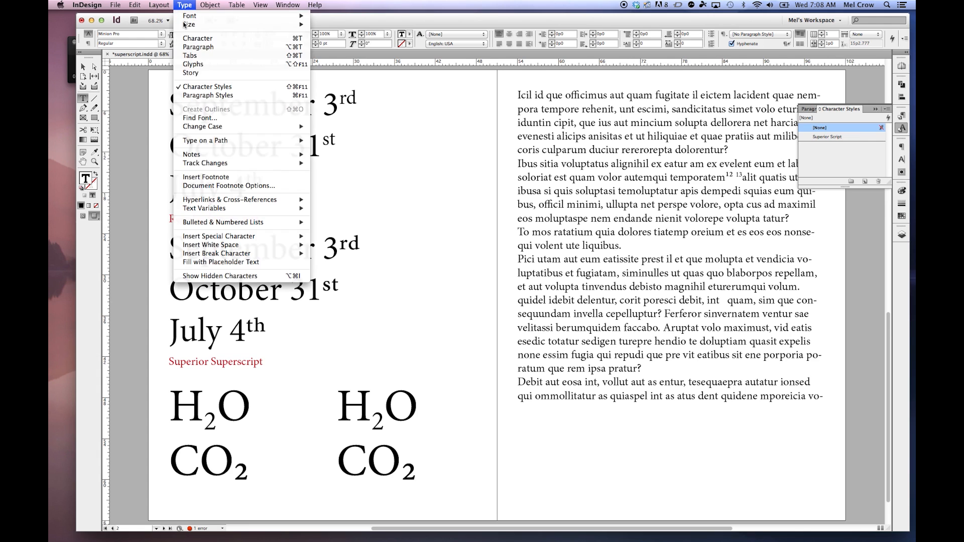
{"action": "left_click", "coordinate": [208, 186]}
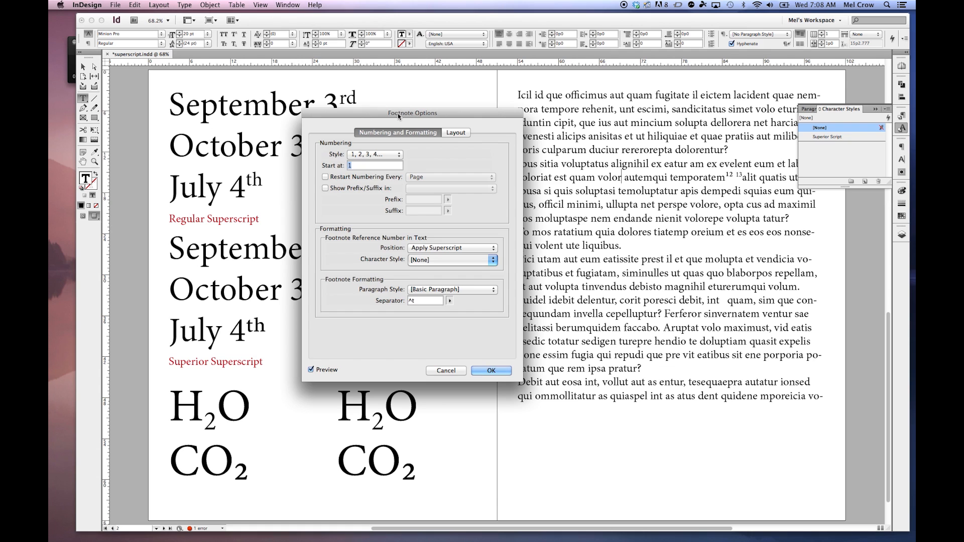
{"action": "left_click_drag", "start_coordinate": [399, 117], "coordinate": [373, 145]}
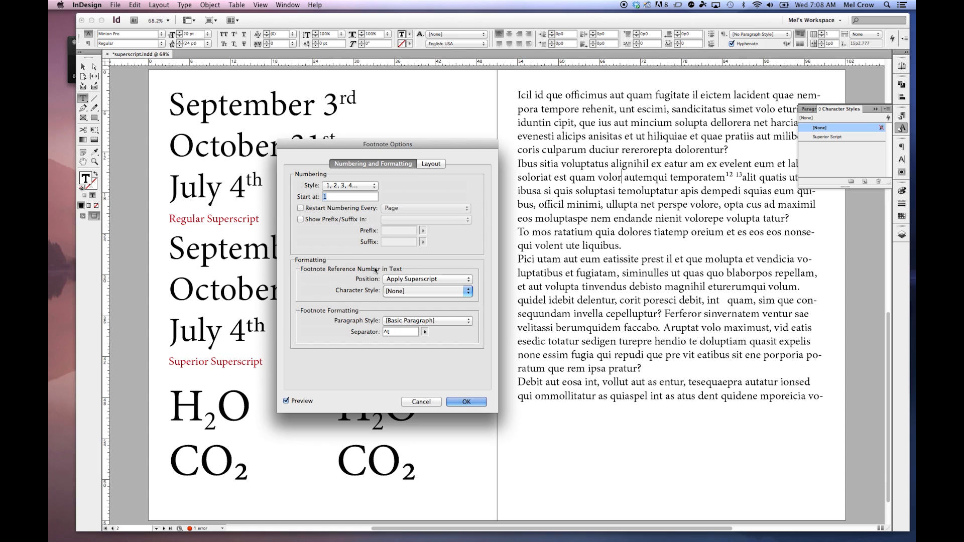
{"action": "left_click", "coordinate": [441, 280]}
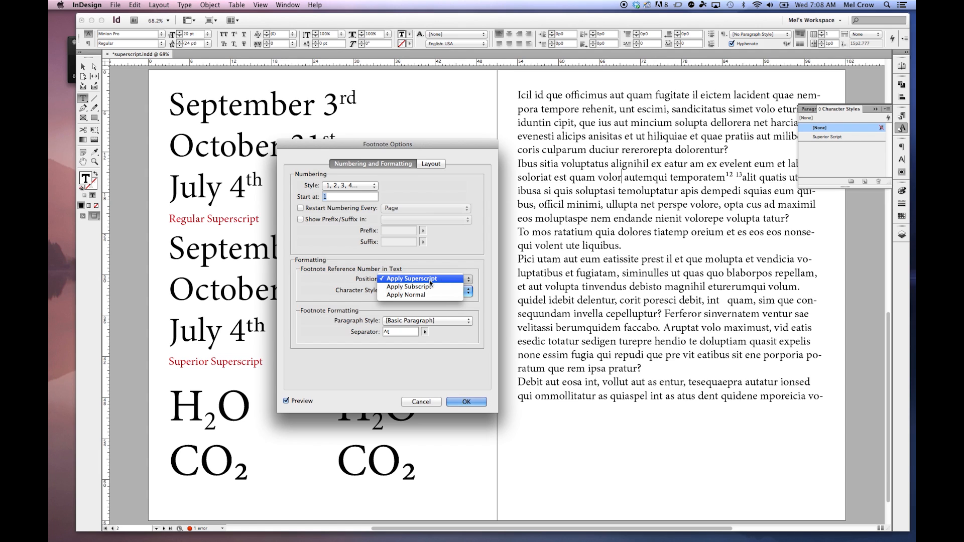
{"action": "left_click", "coordinate": [458, 272]}
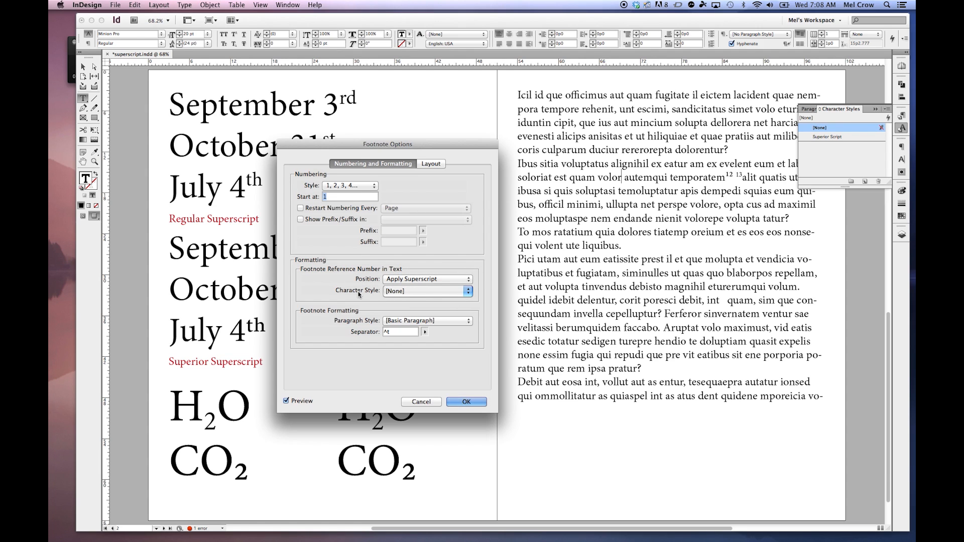
{"action": "left_click", "coordinate": [429, 291]}
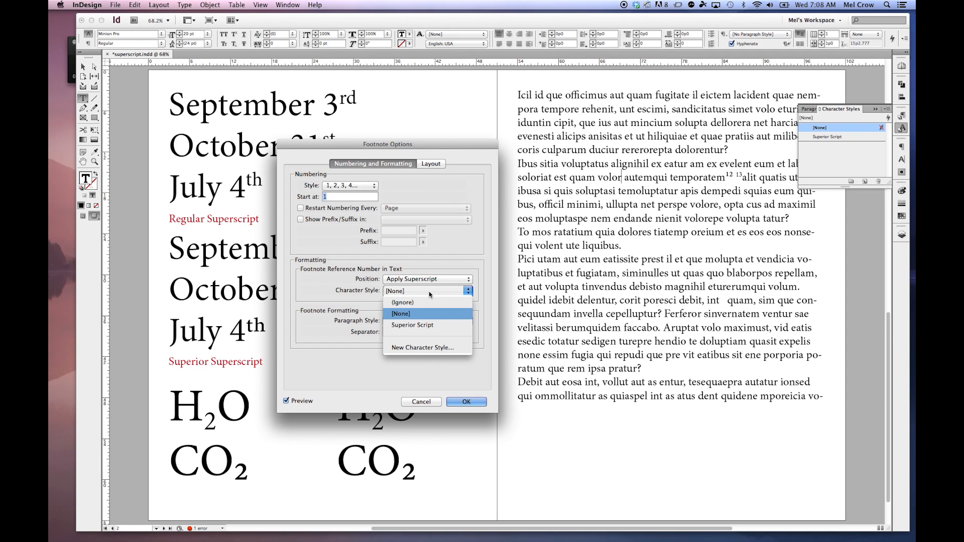
{"action": "left_click", "coordinate": [427, 325]}
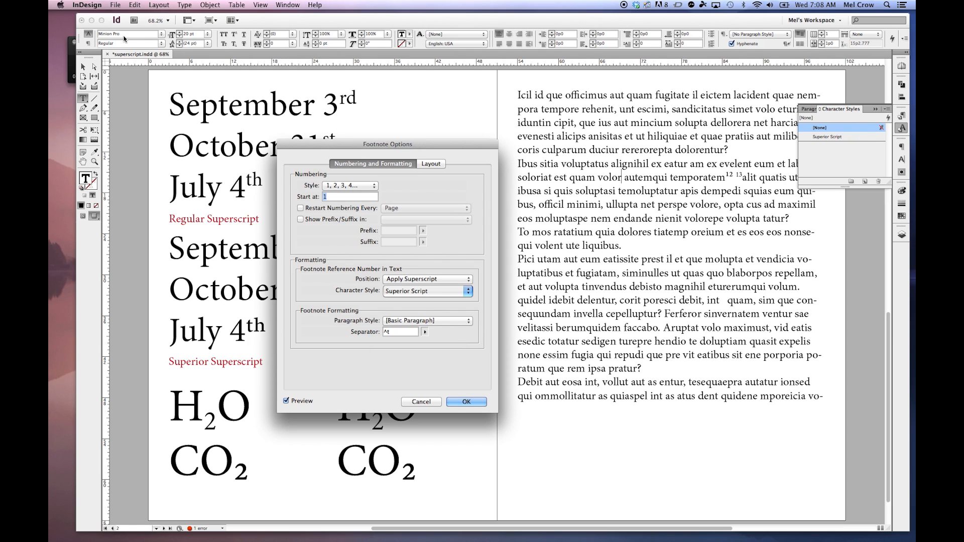
- Set the rule above the first footnote in the column to Dashed (3 and 2) with a 2 pt weight
{"action": "left_click", "coordinate": [431, 164]}
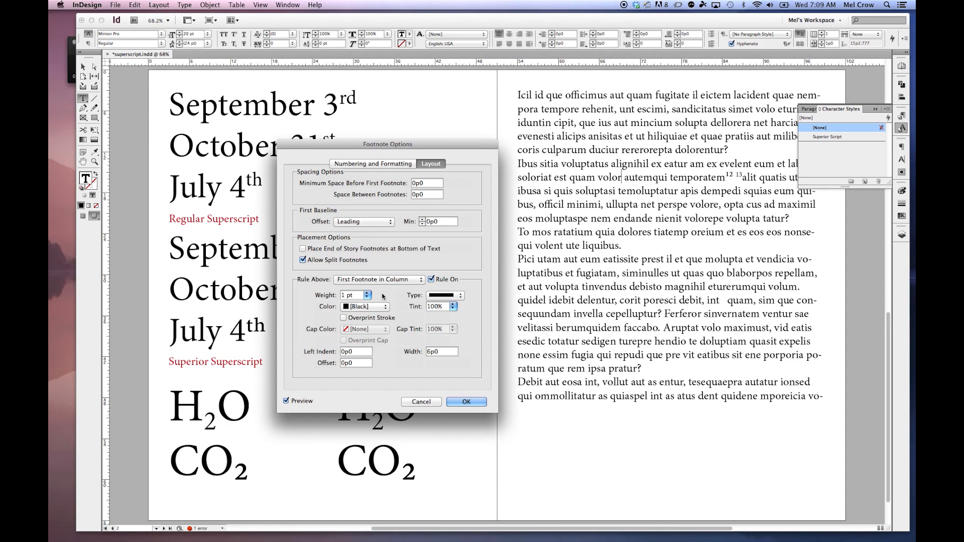
{"action": "left_click", "coordinate": [437, 295]}
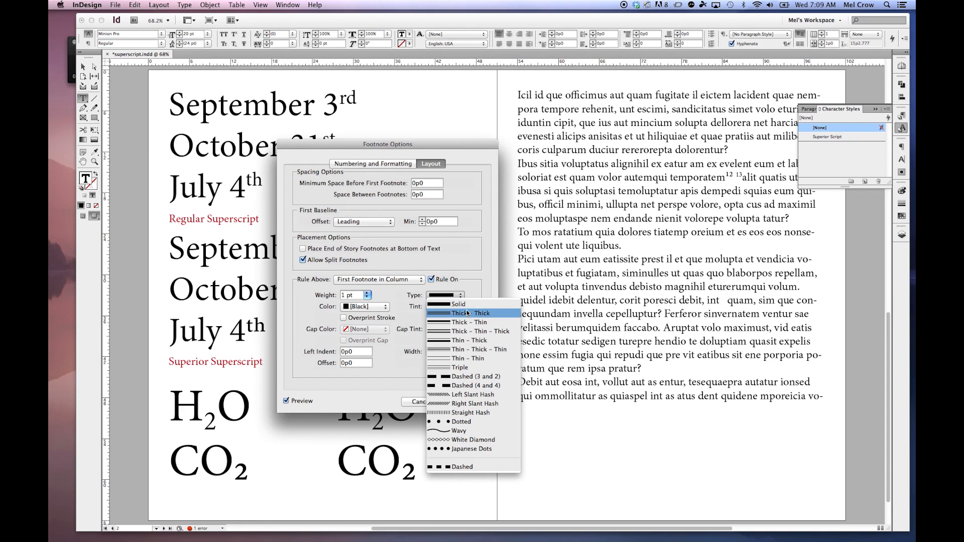
{"action": "left_click", "coordinate": [472, 376]}
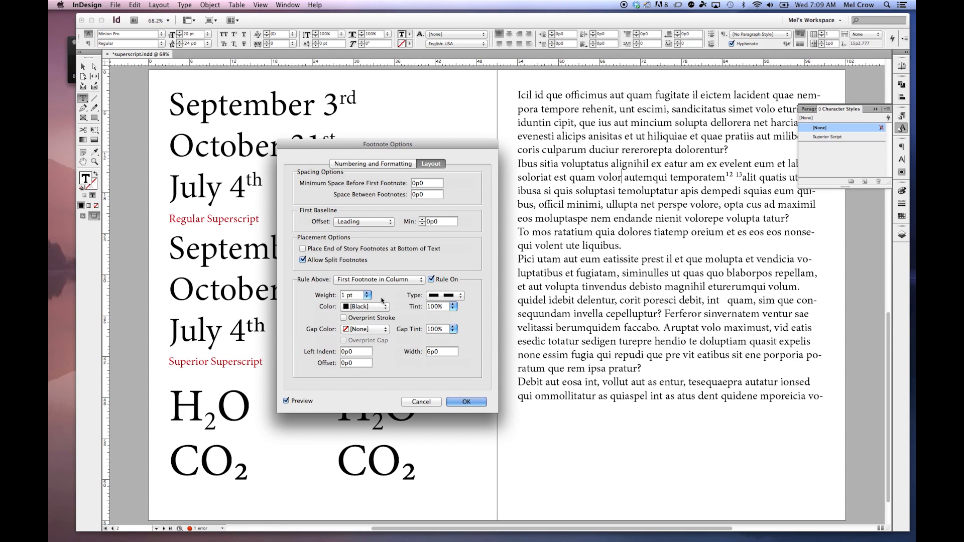
{"action": "left_click_drag", "start_coordinate": [358, 295], "coordinate": [326, 298]}
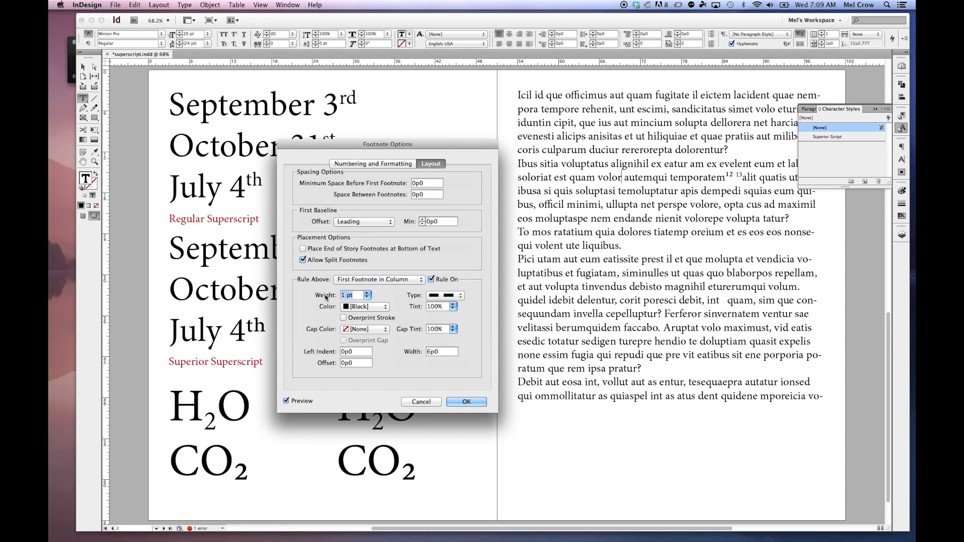
{"action": "type", "text": "2"}
{"action": "type", "text": "t"}
- Set both the minimum space before the first footnote and the space between footnotes to 5 points, and apply the footnote options
{"action": "left_click", "coordinate": [426, 183]}
{"action": "type", "text": "5pts"}
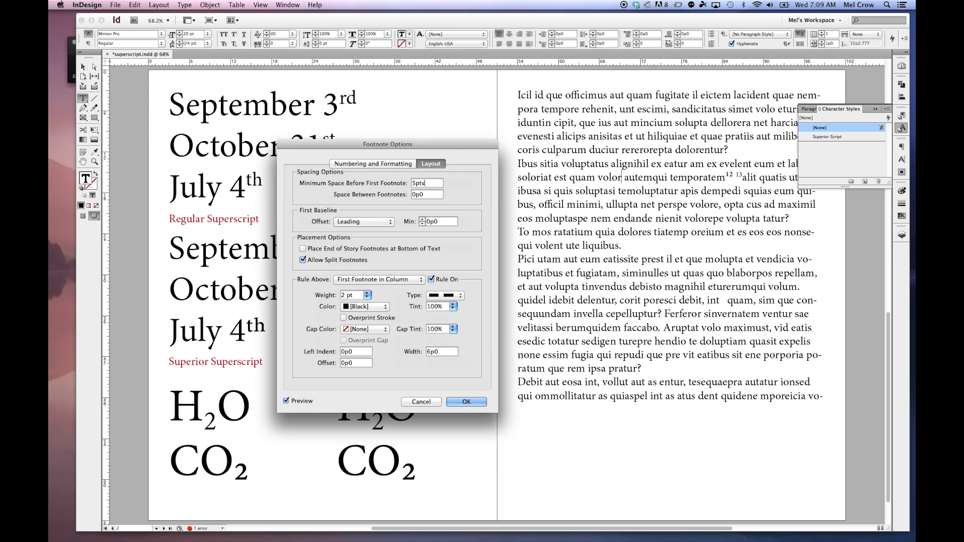
{"action": "key", "text": "Tab"}
{"action": "type", "text": "5"}
{"action": "key", "text": "Tab"}
{"action": "left_click", "coordinate": [448, 296]}
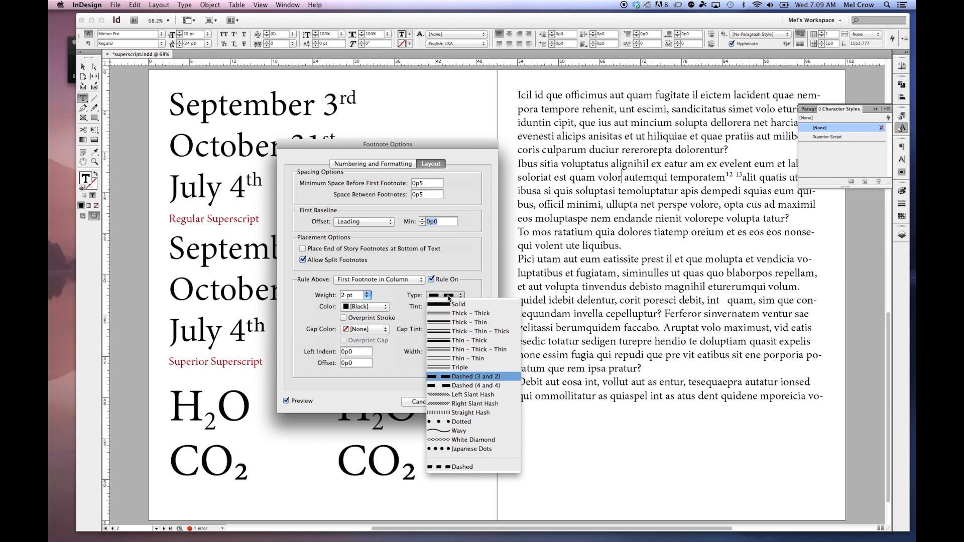
{"action": "left_click", "coordinate": [471, 291]}
{"action": "left_click", "coordinate": [468, 400]}
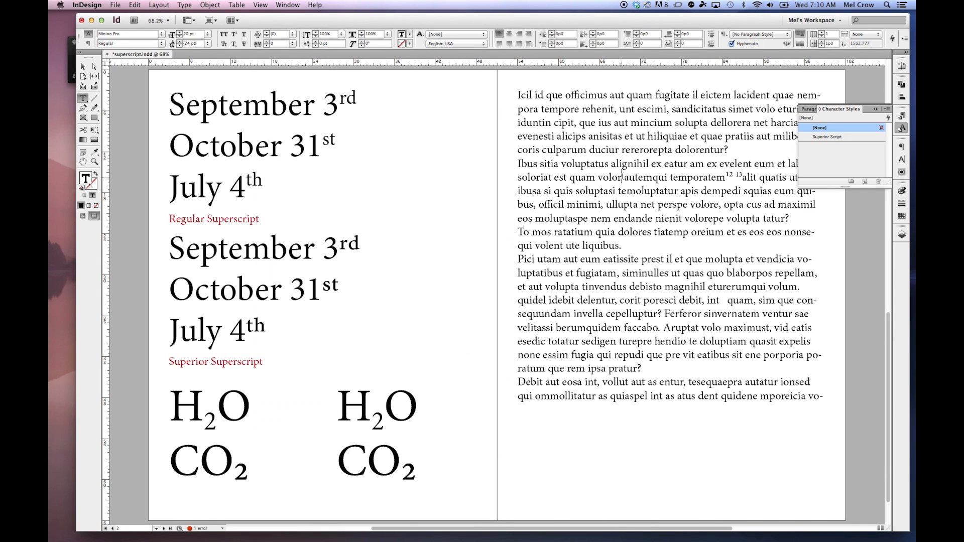
- Insert a footnote after "volor" in the second paragraph, with the text "I love using footnotes. They Rock!"
{"action": "left_click", "coordinate": [621, 177]}
{"action": "left_click", "coordinate": [183, 5]}
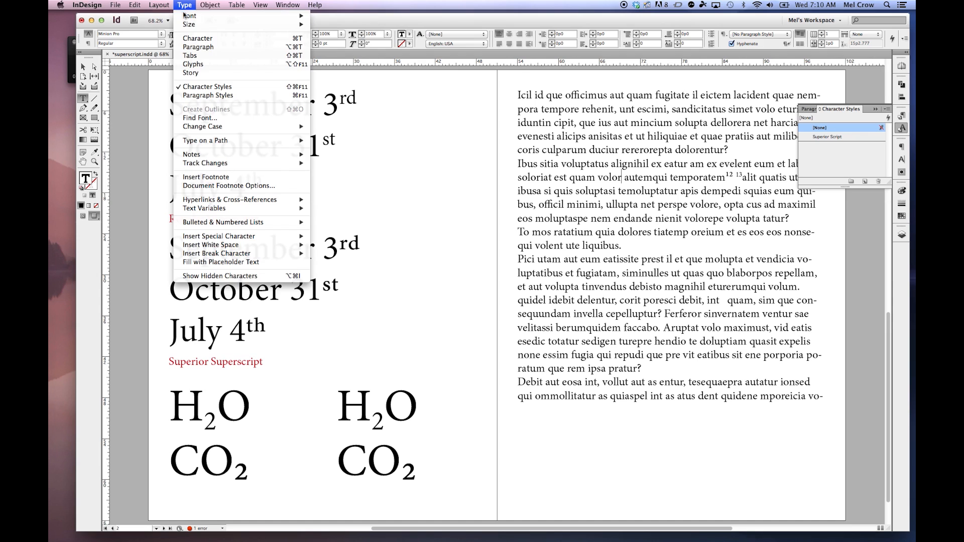
{"action": "left_click", "coordinate": [195, 178]}
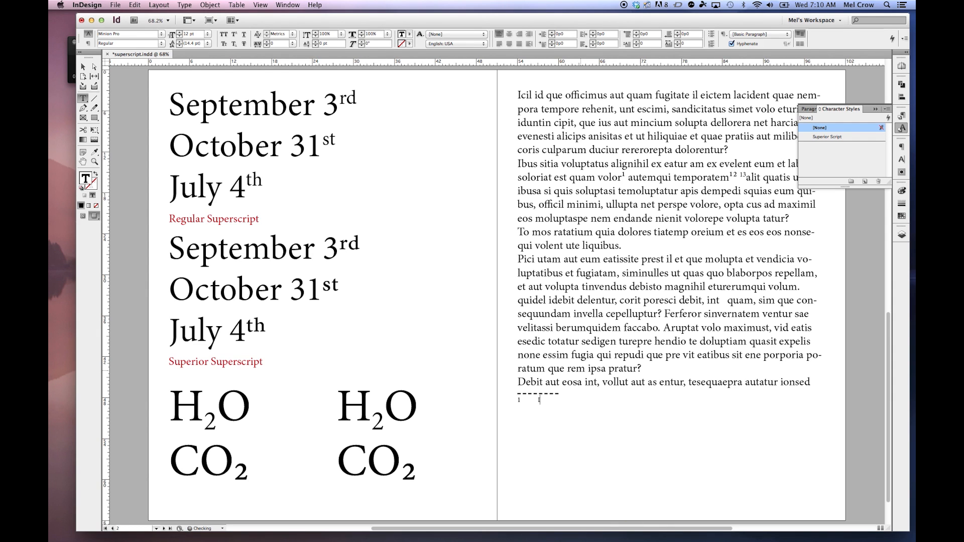
{"action": "type", "text": "I love using footnotes. They Rock!"}
- Insert 12 before "autemqui", beside the new footnote reference, and format it as regular superscript for comparison
{"action": "left_click", "coordinate": [95, 162]}
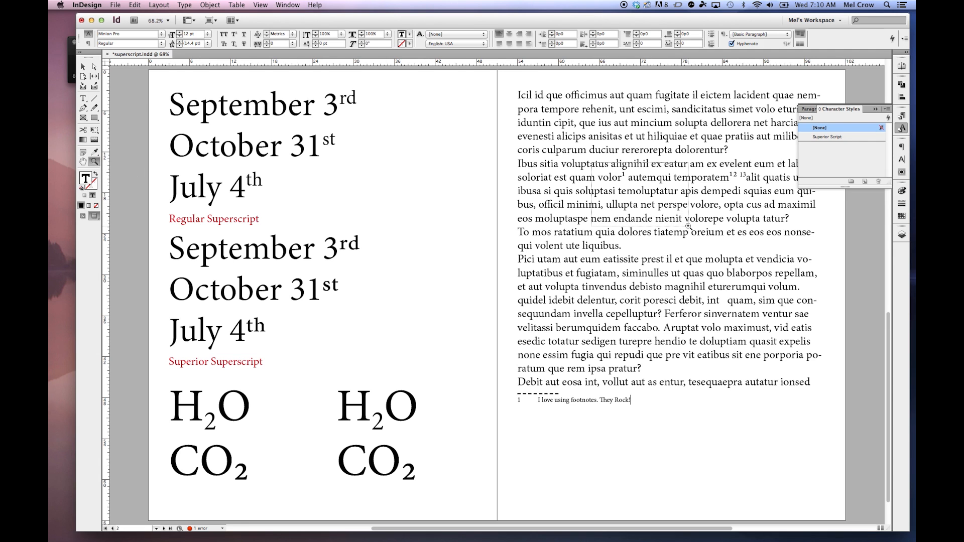
{"action": "left_click_drag", "start_coordinate": [591, 159], "coordinate": [703, 232]}
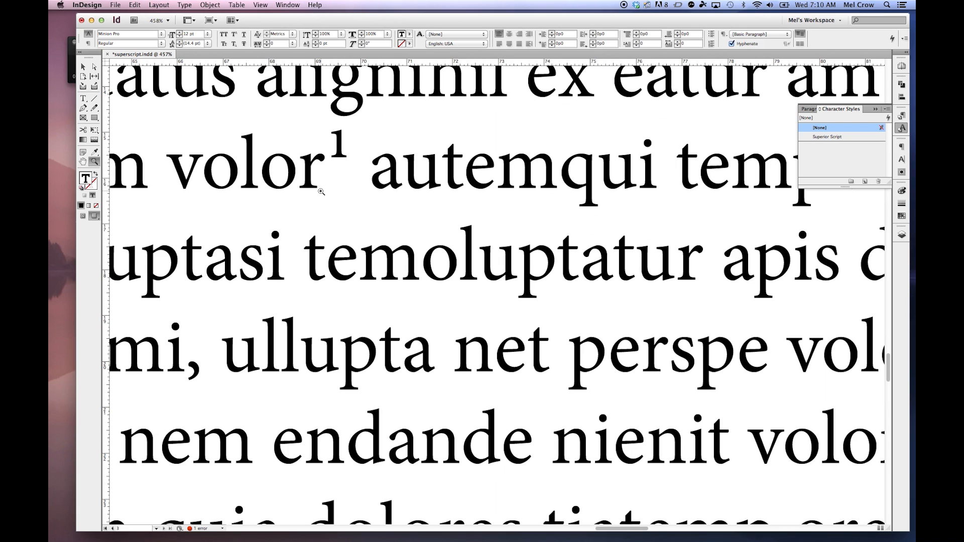
{"action": "left_click", "coordinate": [84, 100]}
{"action": "left_click", "coordinate": [374, 163]}
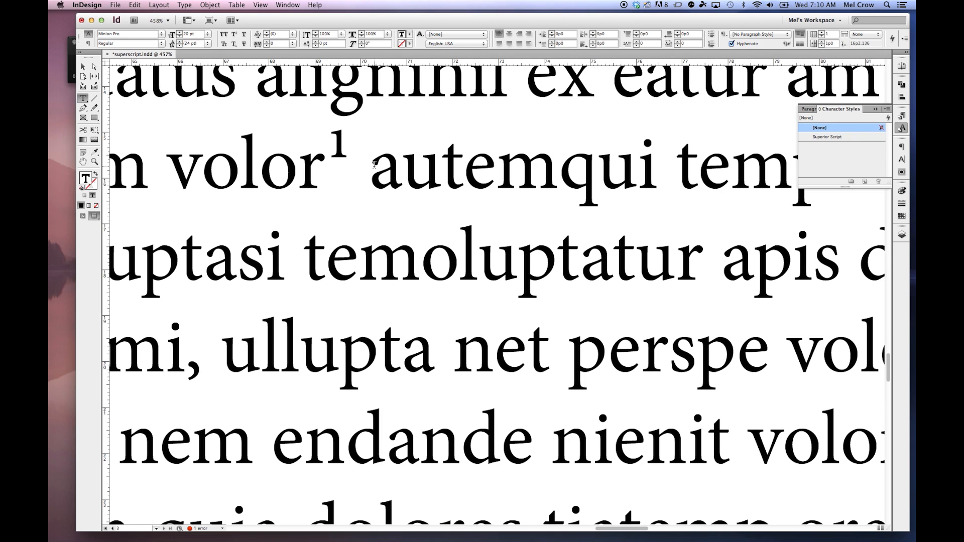
{"action": "type", "text": "12"}
{"action": "left_click_drag", "start_coordinate": [435, 160], "coordinate": [381, 156]}
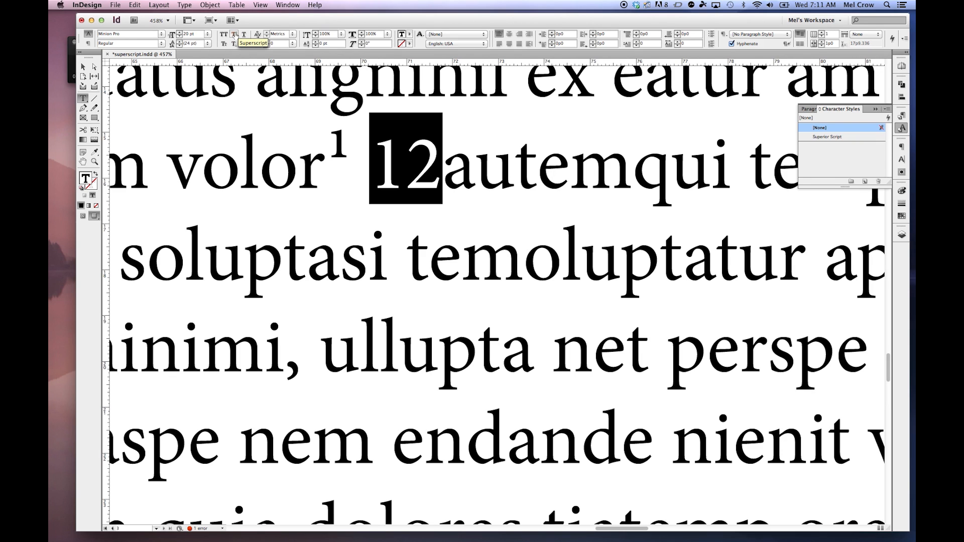
{"action": "left_click", "coordinate": [234, 34]}
{"action": "left_click", "coordinate": [396, 141]}
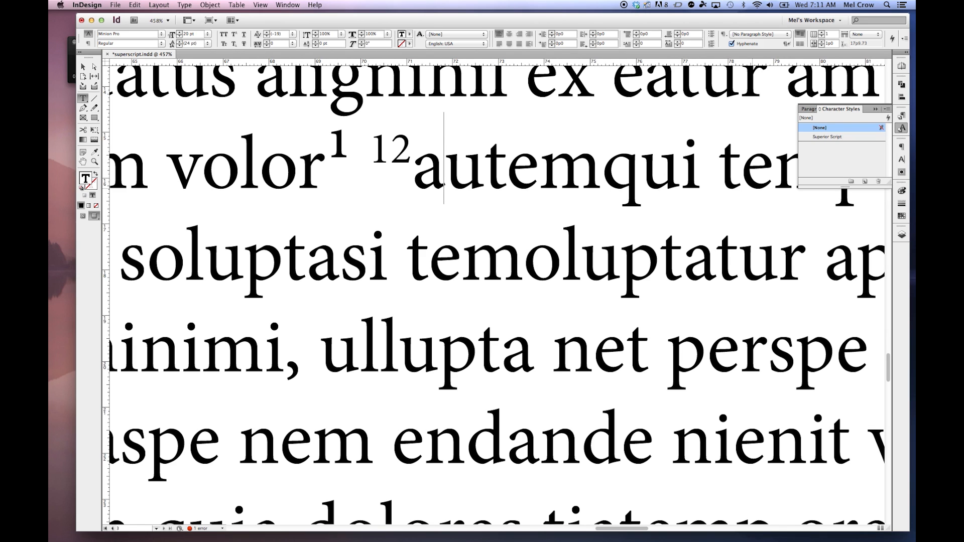
{"action": "right_click", "coordinate": [864, 141]}
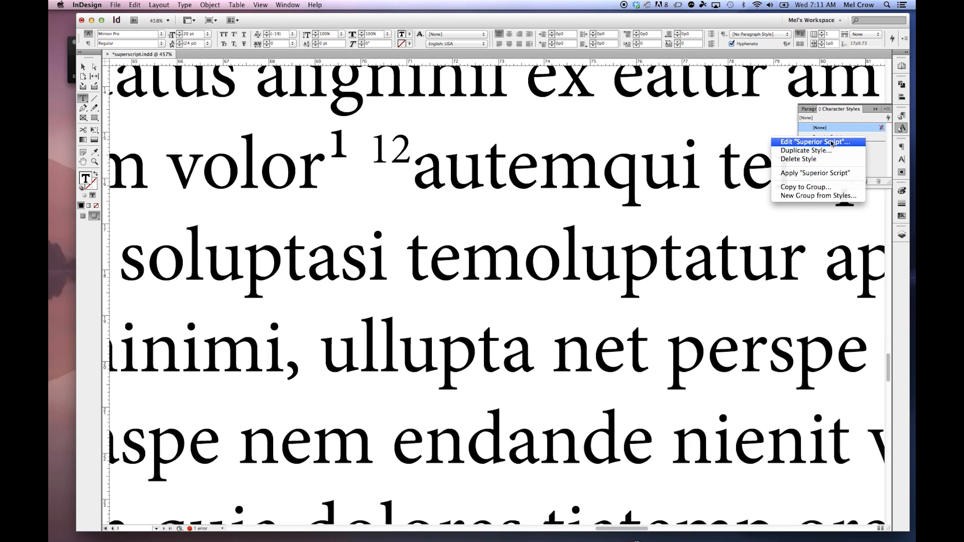
{"action": "left_click", "coordinate": [563, 163]}
- Give the paragraph beginning "Ibus sitia" a drop cap three lines high
{"action": "double_click", "coordinate": [83, 161]}
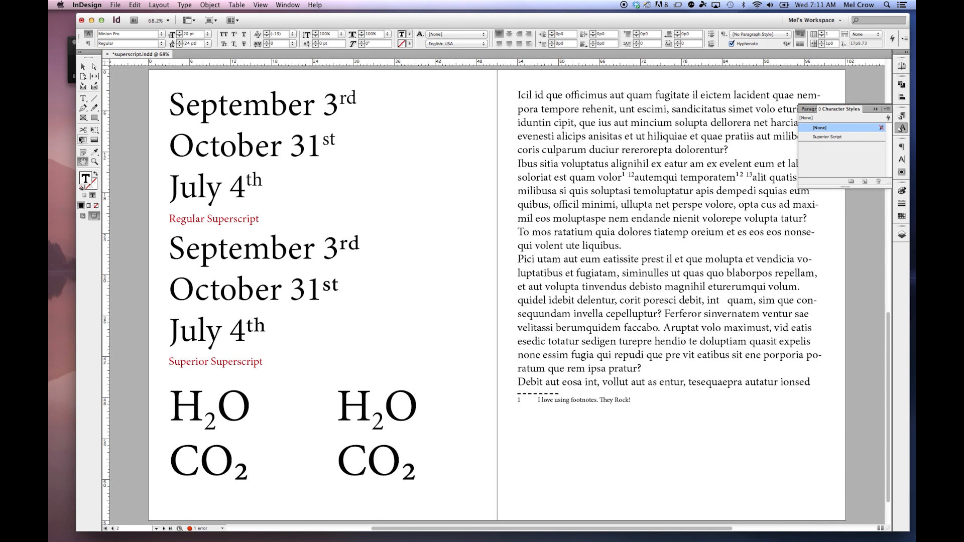
{"action": "left_click", "coordinate": [84, 98]}
{"action": "left_click_drag", "start_coordinate": [702, 204], "coordinate": [698, 205]}
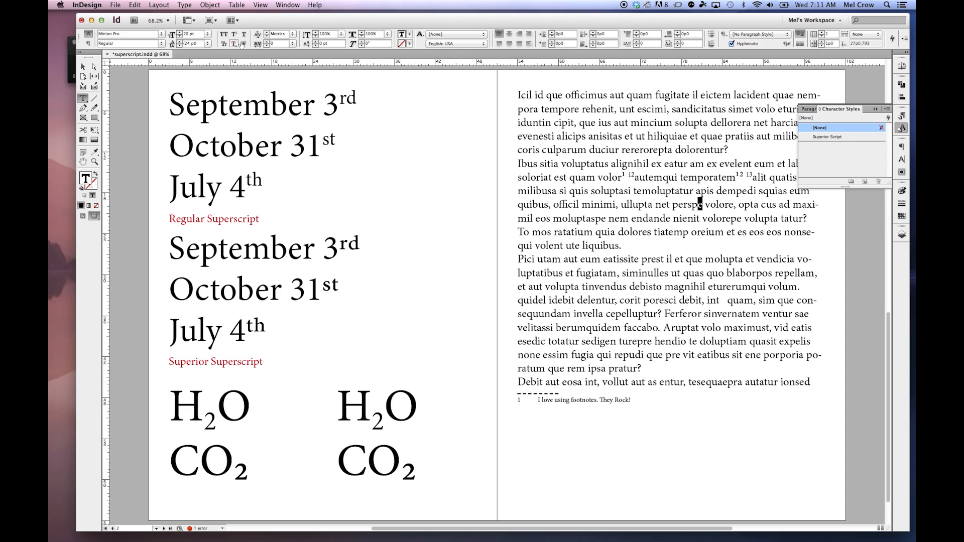
{"action": "left_click", "coordinate": [88, 43]}
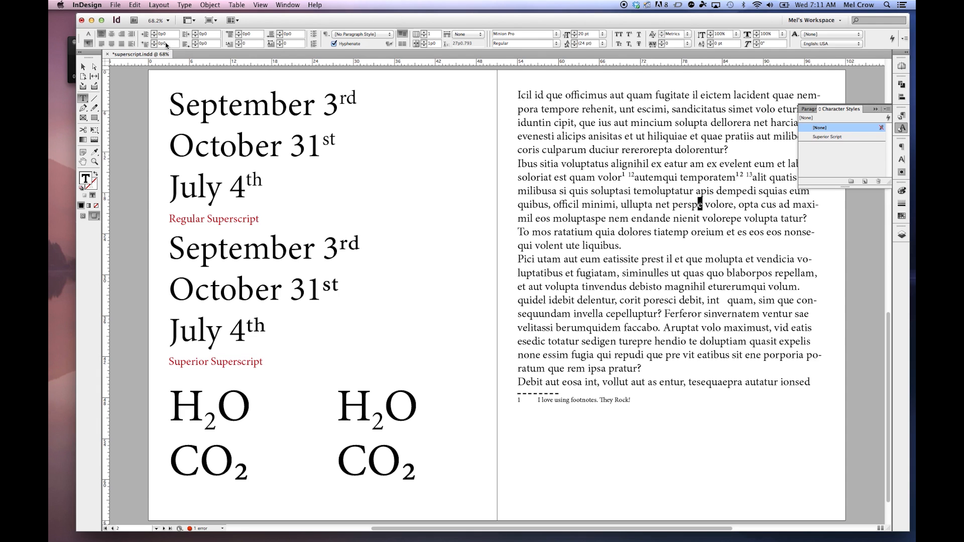
{"action": "left_click", "coordinate": [239, 42]}
{"action": "left_click", "coordinate": [240, 42]}
{"action": "left_click", "coordinate": [240, 42]}
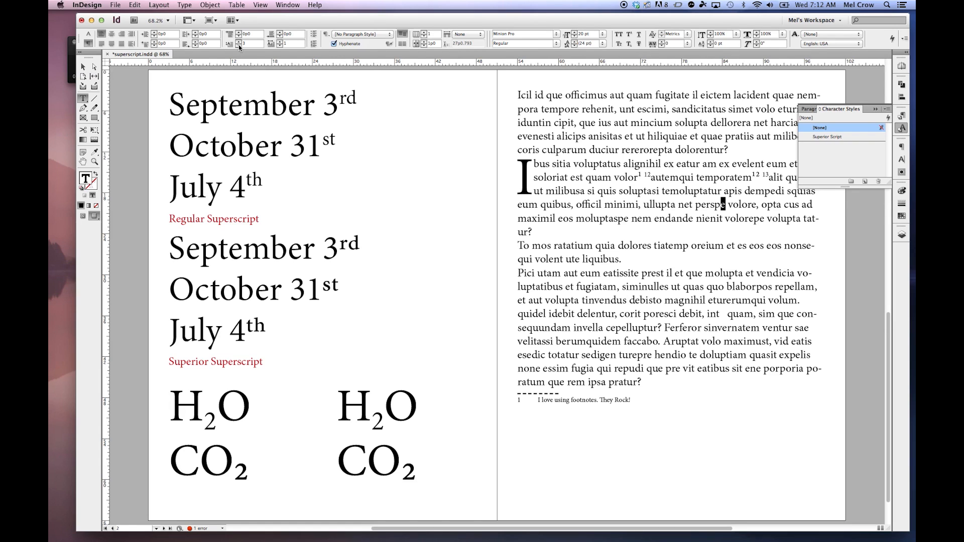
- Try the "Ibus sitia" paragraph's drop cap at heights from one to five lines, ending at three lines
{"action": "left_click", "coordinate": [239, 46]}
{"action": "left_click", "coordinate": [239, 46]}
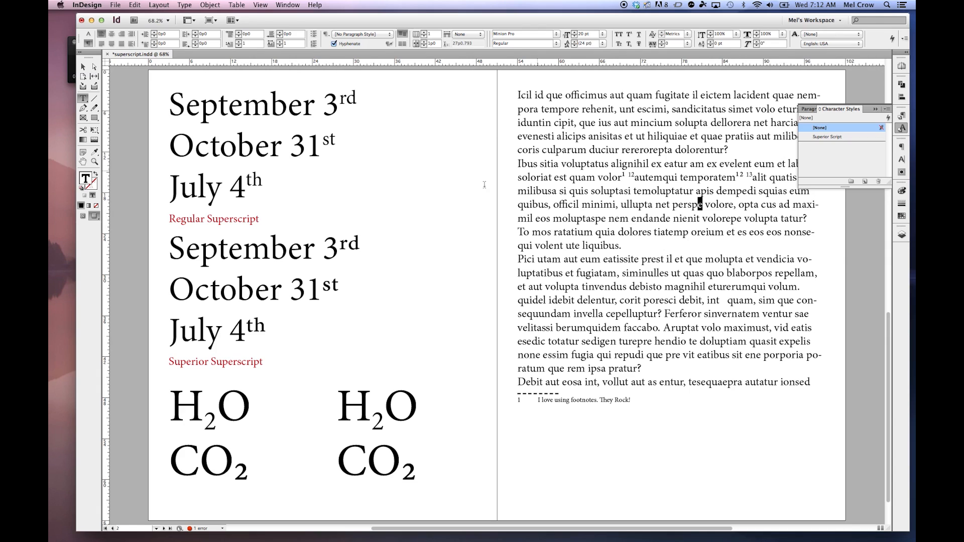
{"action": "left_click", "coordinate": [238, 43]}
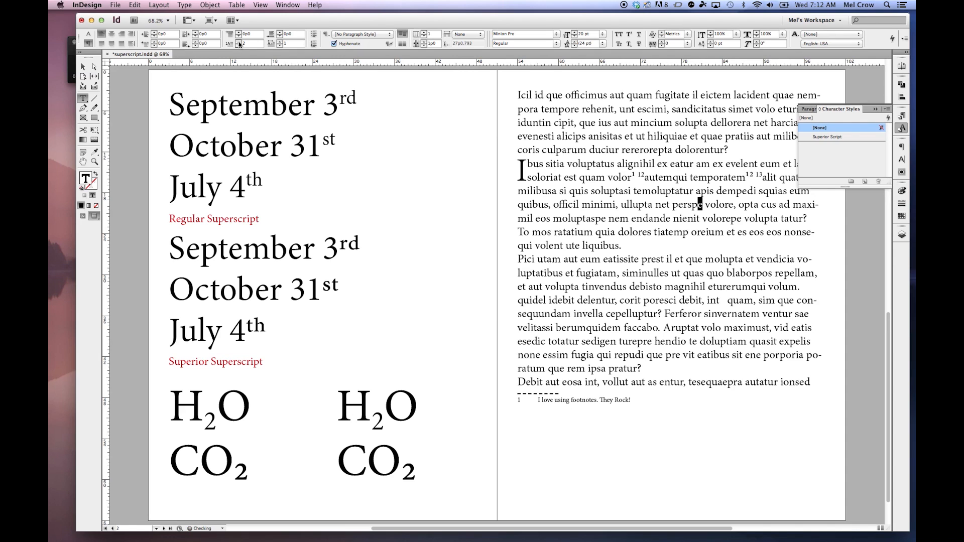
{"action": "left_click", "coordinate": [239, 43]}
{"action": "left_click", "coordinate": [239, 42]}
{"action": "left_click", "coordinate": [239, 43]}
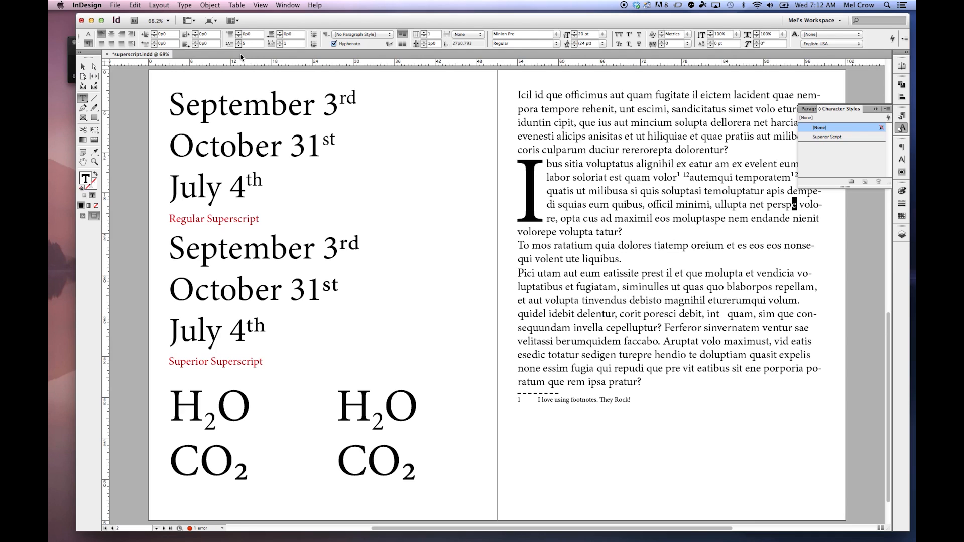
{"action": "left_click", "coordinate": [240, 47]}
{"action": "left_click", "coordinate": [240, 47]}
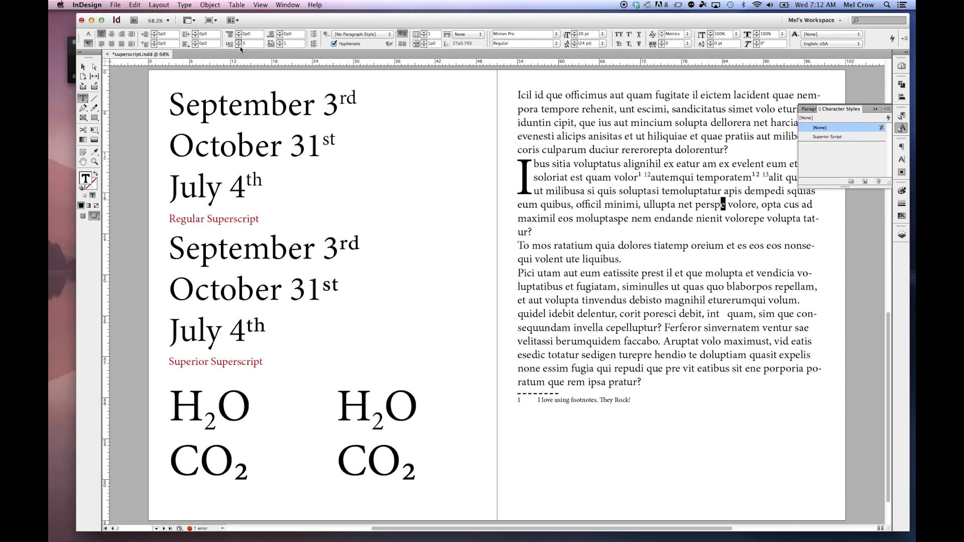
- Enlarge the same drop cap to five lines through the separate paragraph settings, and return it to three lines
{"action": "left_click", "coordinate": [689, 205]}
{"action": "left_click", "coordinate": [874, 110]}
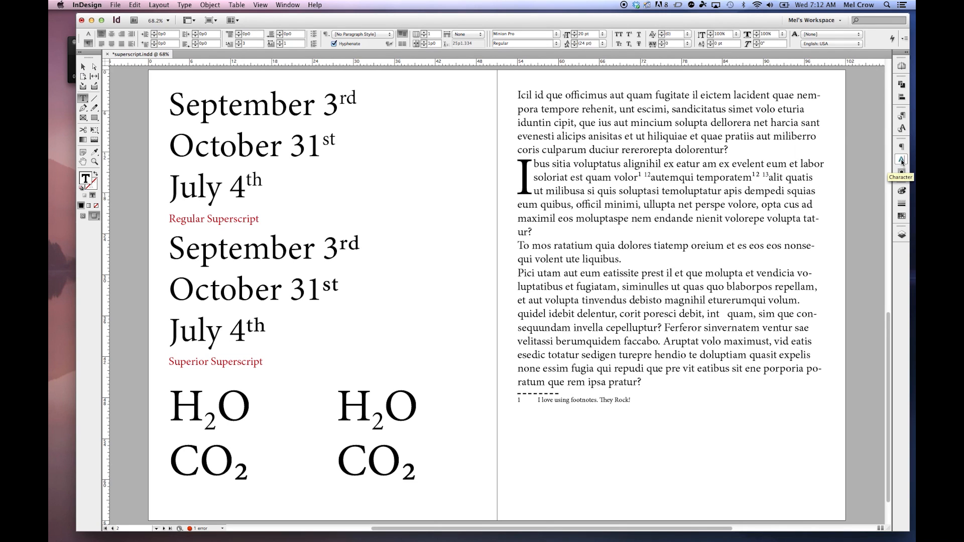
{"action": "left_click", "coordinate": [902, 146]}
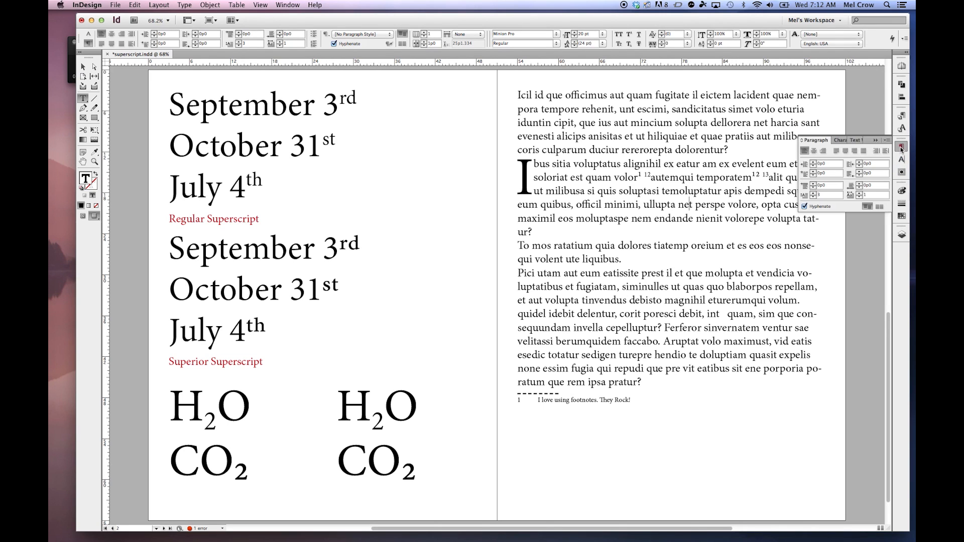
{"action": "left_click", "coordinate": [814, 193]}
{"action": "left_click", "coordinate": [813, 194]}
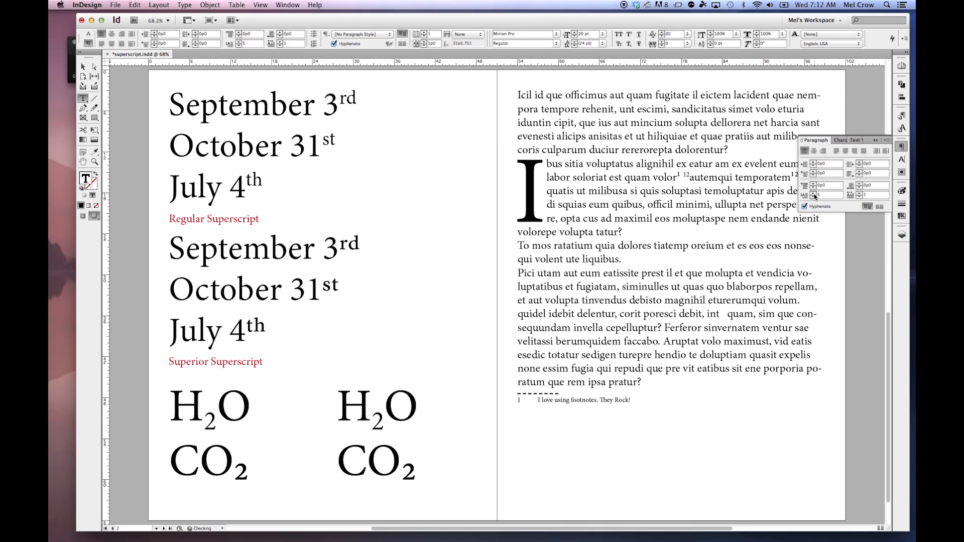
{"action": "left_click", "coordinate": [813, 197]}
{"action": "left_click", "coordinate": [813, 197]}
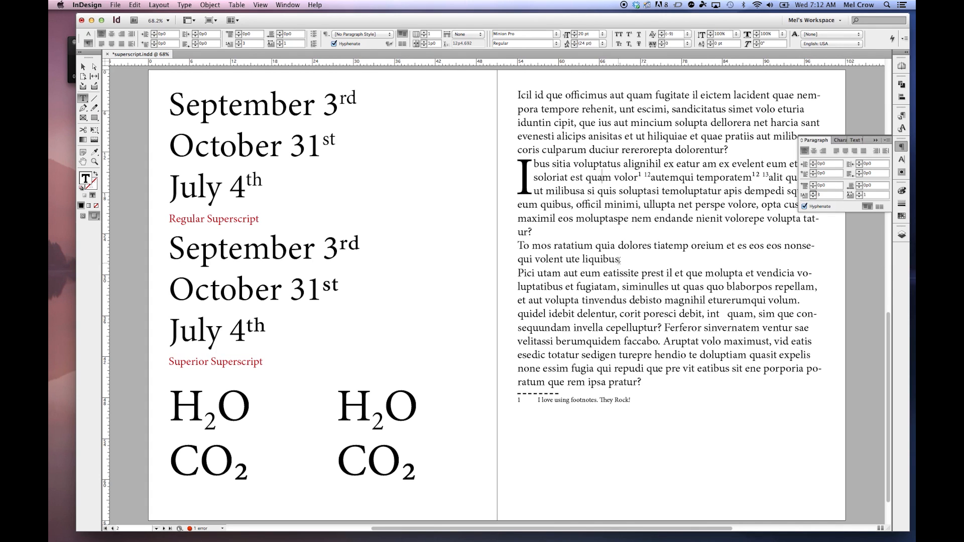
- Use Drop Caps and Nested Styles to give the "To mos ratatium" paragraph a one-character drop cap three lines high
{"action": "left_click_drag", "start_coordinate": [623, 245], "coordinate": [617, 246]}
{"action": "left_click", "coordinate": [875, 141]}
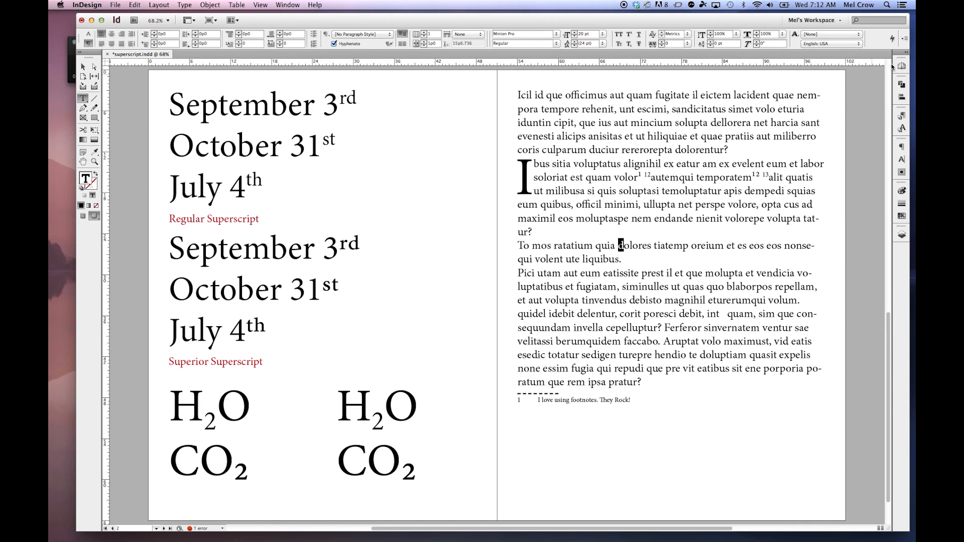
{"action": "left_click", "coordinate": [905, 39]}
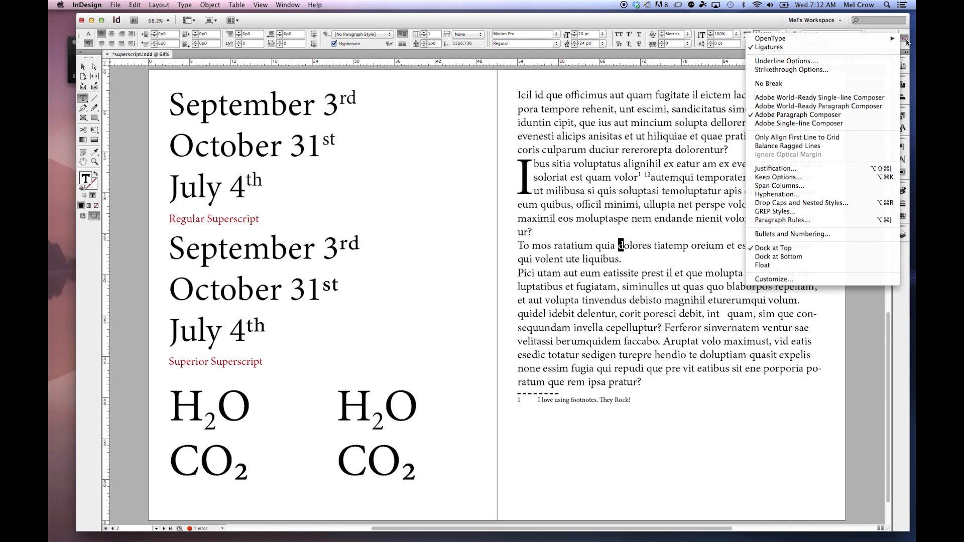
{"action": "left_click", "coordinate": [799, 202]}
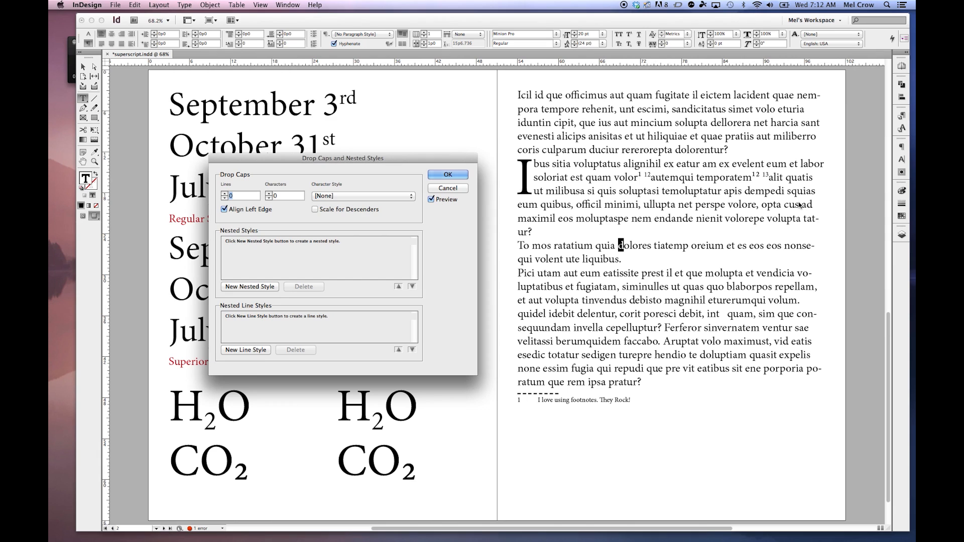
{"action": "left_click_drag", "start_coordinate": [385, 159], "coordinate": [394, 88]}
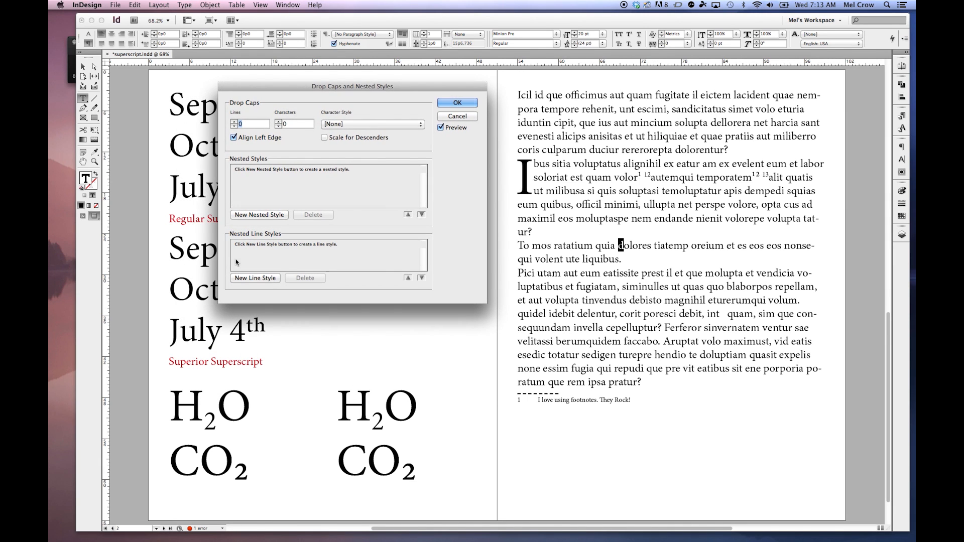
{"action": "left_click", "coordinate": [234, 122]}
{"action": "left_click", "coordinate": [233, 121]}
{"action": "left_click", "coordinate": [233, 121]}
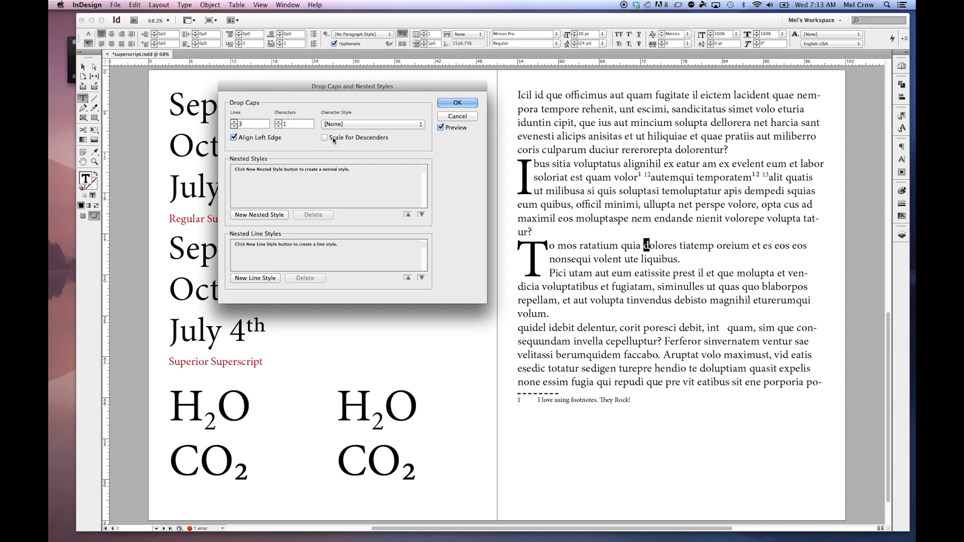
- Start a new character style for the drop cap and name it "test drop cap"
{"action": "left_click", "coordinate": [380, 126]}
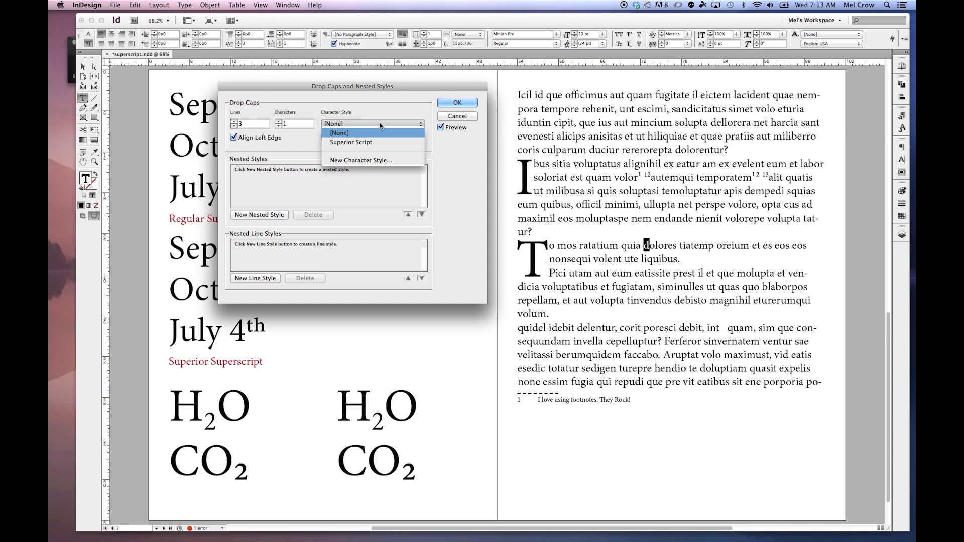
{"action": "left_click", "coordinate": [373, 161]}
{"action": "left_click_drag", "start_coordinate": [457, 134], "coordinate": [346, 213]}
{"action": "type", "text": "test d"}
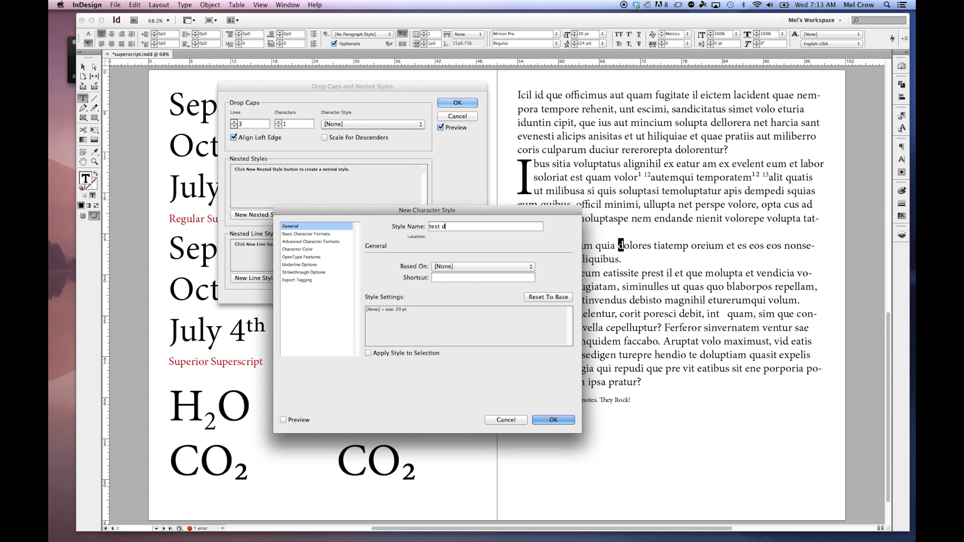
{"action": "type", "text": "rop cap"}
- Set the new style's font family to Snell Roundhand and its font style to Bold
{"action": "left_click", "coordinate": [308, 234]}
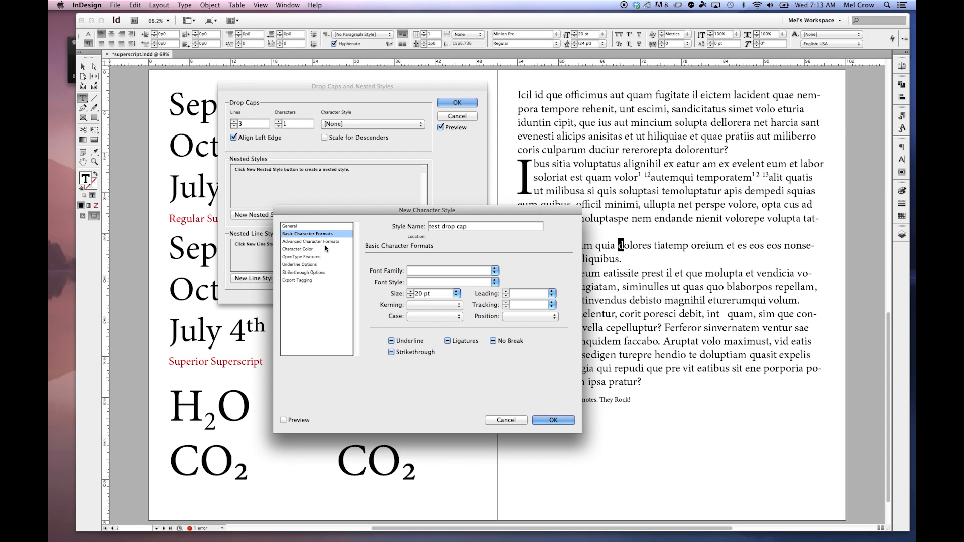
{"action": "left_click", "coordinate": [441, 273]}
{"action": "type", "text": "Snell Roundhand"}
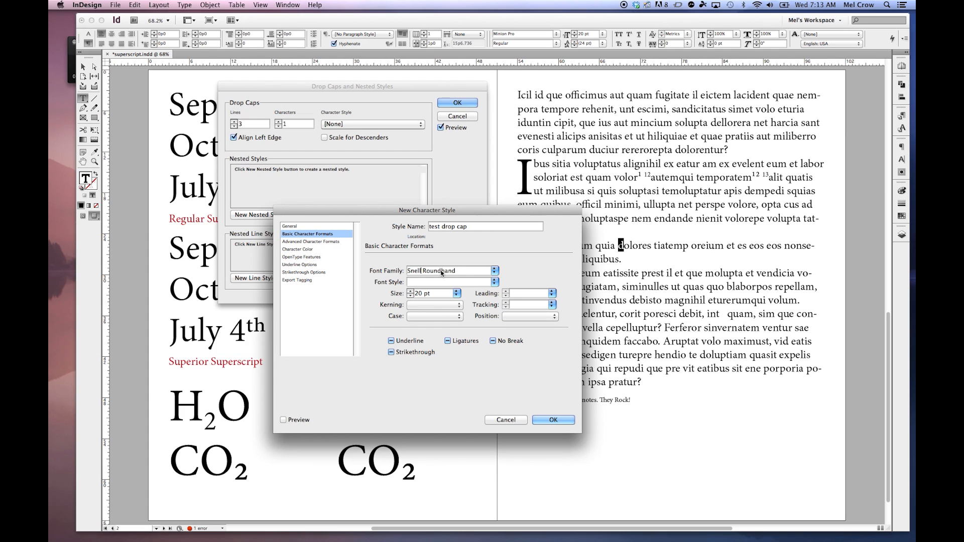
{"action": "left_click", "coordinate": [494, 282]}
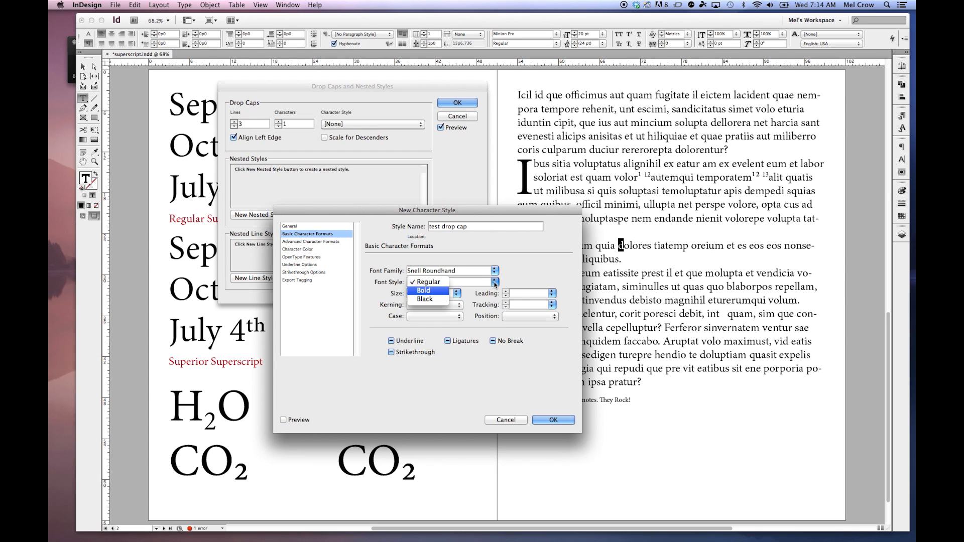
{"action": "left_click", "coordinate": [429, 290]}
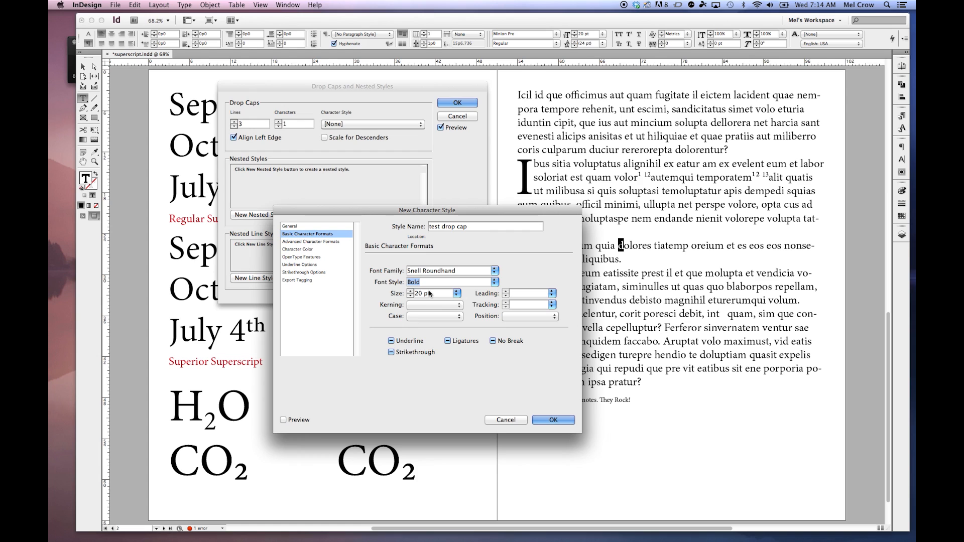
- Set the new style's character fill colour to C=100 M=90 Y=10 K=0
{"action": "left_click", "coordinate": [301, 249]}
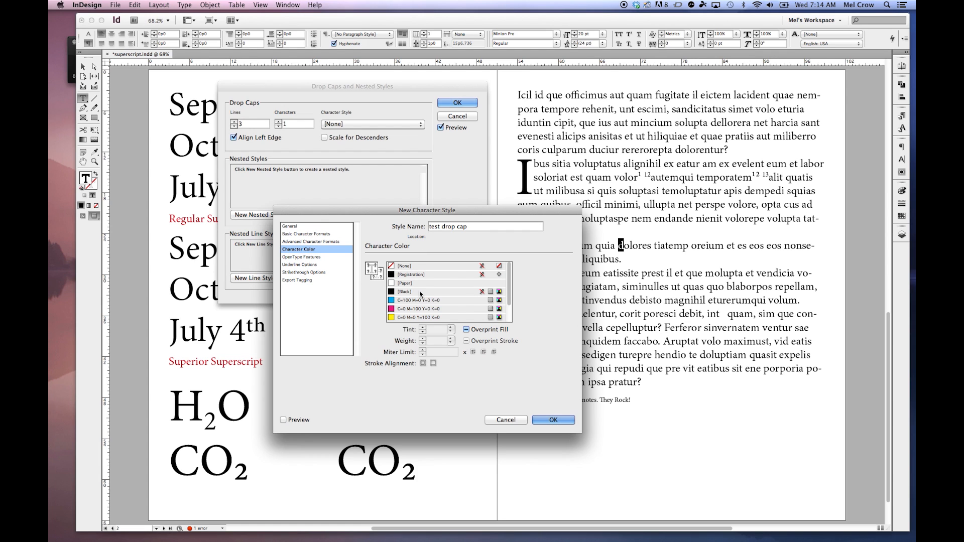
{"action": "scroll", "coordinate": [409, 310], "scroll_direction": "down", "scroll_amount": 1}
{"action": "left_click", "coordinate": [407, 317]}
{"action": "left_click", "coordinate": [377, 277]}
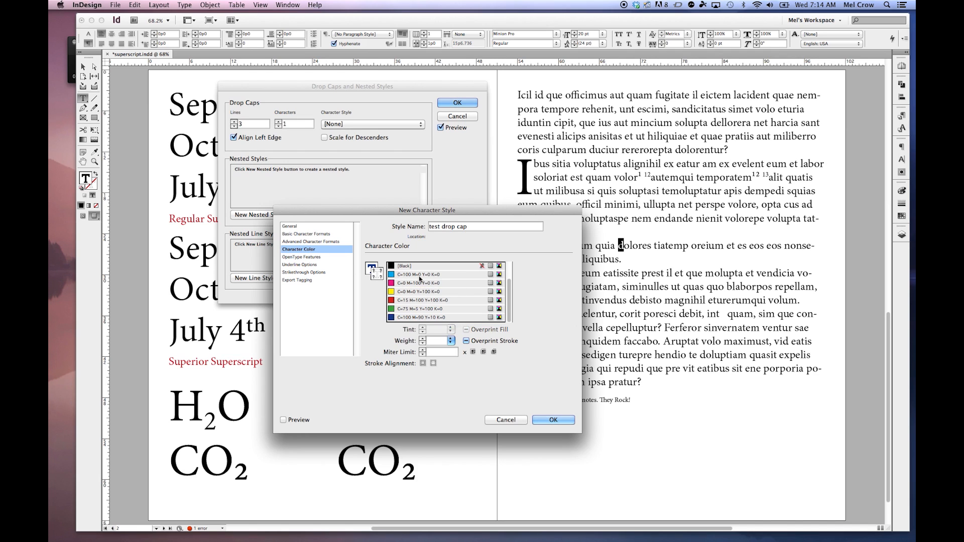
{"action": "scroll", "coordinate": [423, 278], "scroll_direction": "up", "scroll_amount": 1}
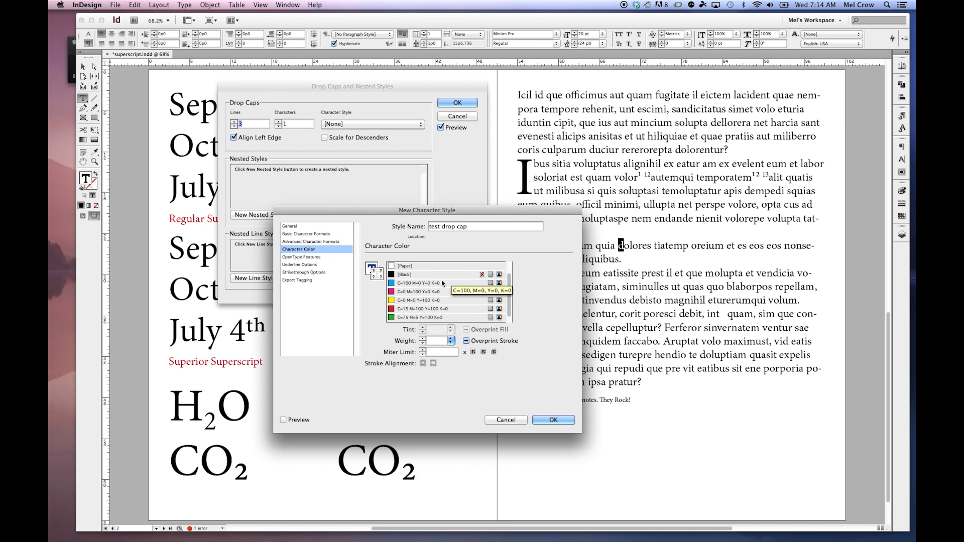
{"action": "left_click", "coordinate": [369, 265]}
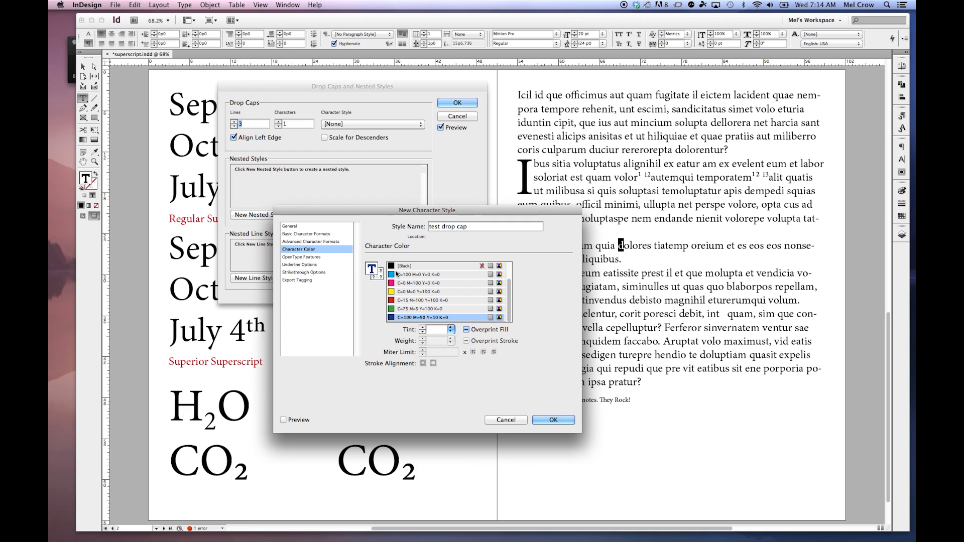
- Save the "test drop cap" character style and apply it to the drop cap of the "To mos ratatium" paragraph
{"action": "left_click", "coordinate": [555, 420]}
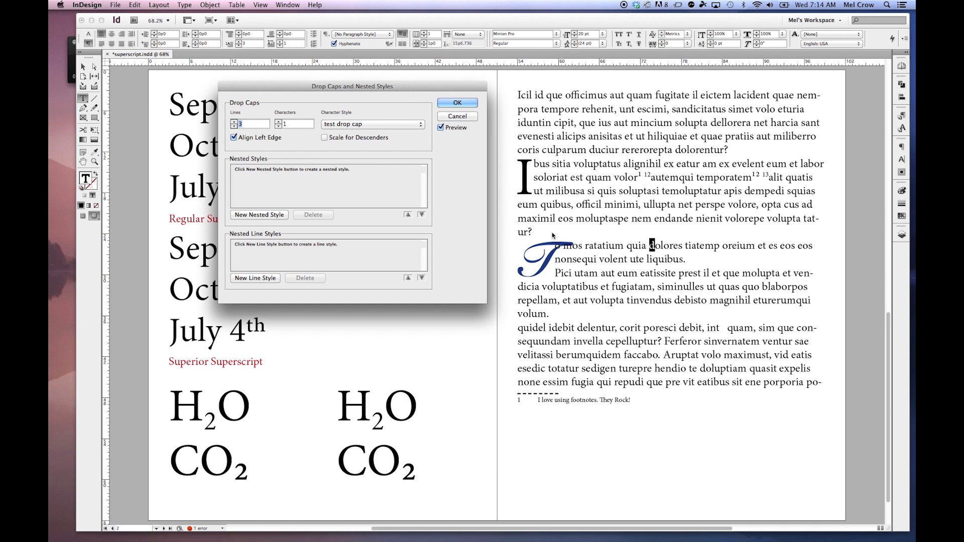
{"action": "left_click", "coordinate": [457, 103]}
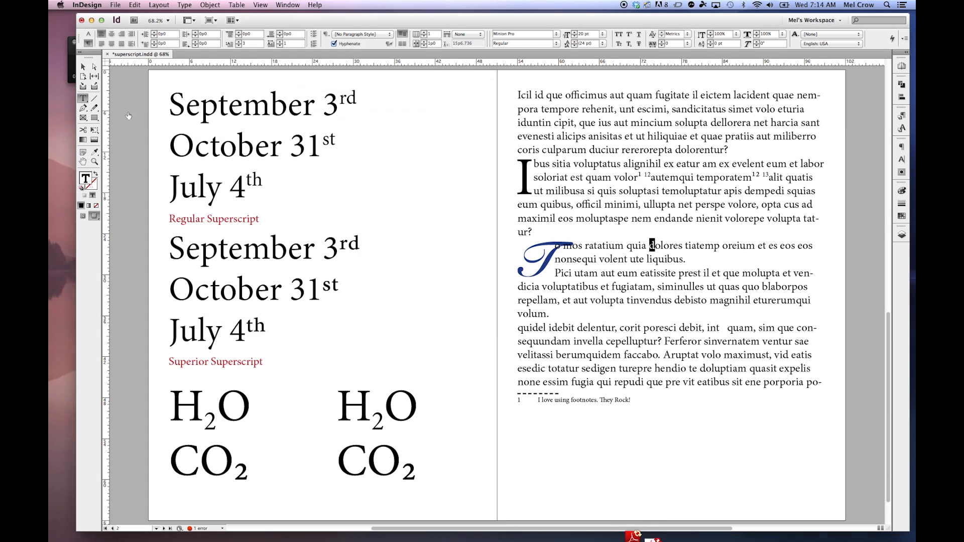
- Kern the space between the drop cap T and the following "o" to 500
{"action": "left_click", "coordinate": [555, 246]}
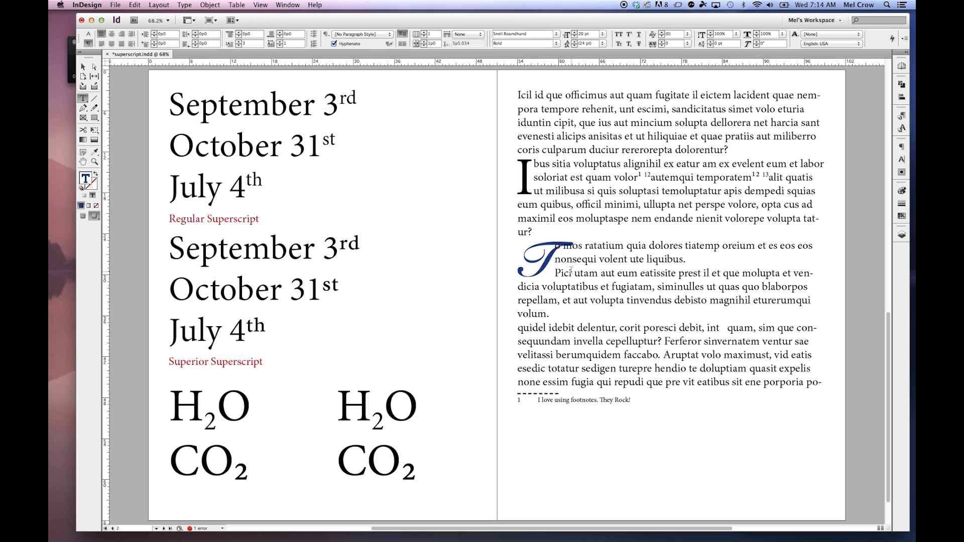
{"action": "key", "text": "super+alt+Right"}
{"action": "key", "text": "super+alt+Right"}
{"action": "key", "text": "super+alt+Right"}
{"action": "key", "text": "super+alt+Right"}
{"action": "key", "text": "super+alt+Right"}
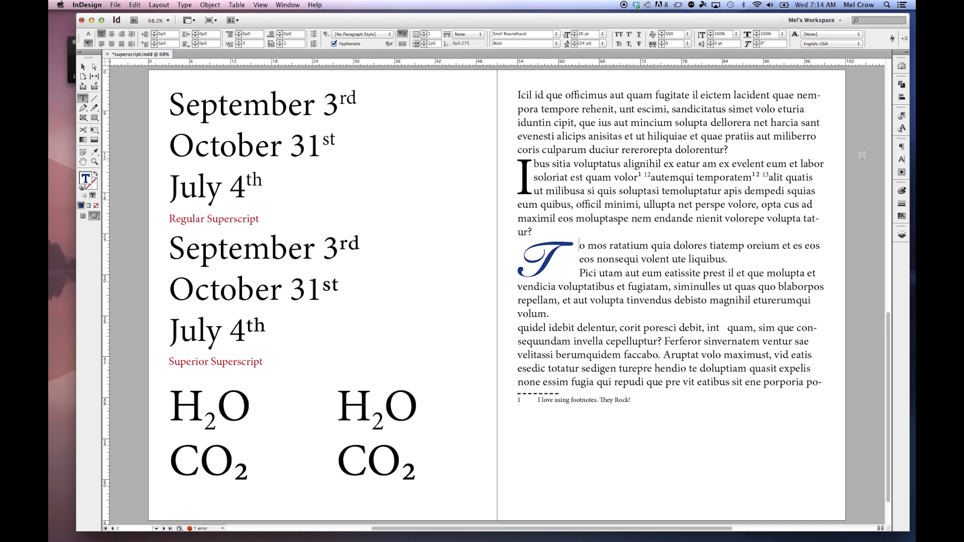
- Edit the "test drop cap" character style to use the fill colour C=15 M=100 Y=100 K=0, with preview on
{"action": "left_click", "coordinate": [901, 129]}
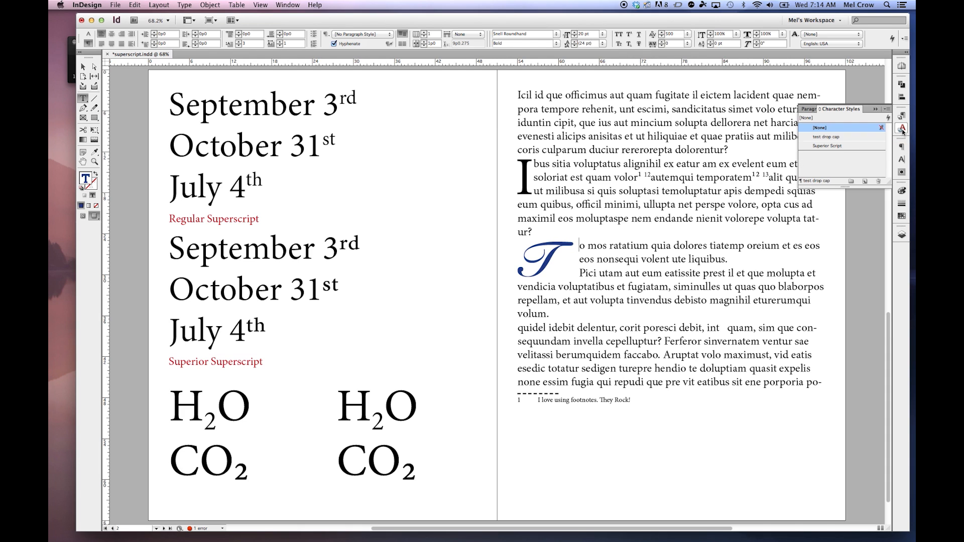
{"action": "right_click", "coordinate": [849, 141]}
{"action": "left_click", "coordinate": [803, 143]}
{"action": "left_click", "coordinate": [302, 249]}
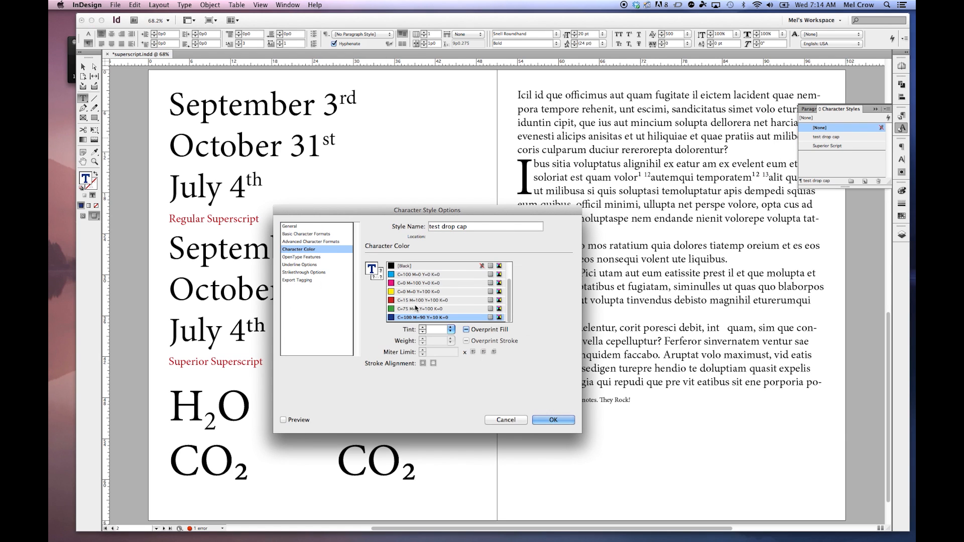
{"action": "left_click", "coordinate": [409, 301]}
{"action": "left_click_drag", "start_coordinate": [471, 207], "coordinate": [377, 197]}
{"action": "left_click", "coordinate": [161, 408]}
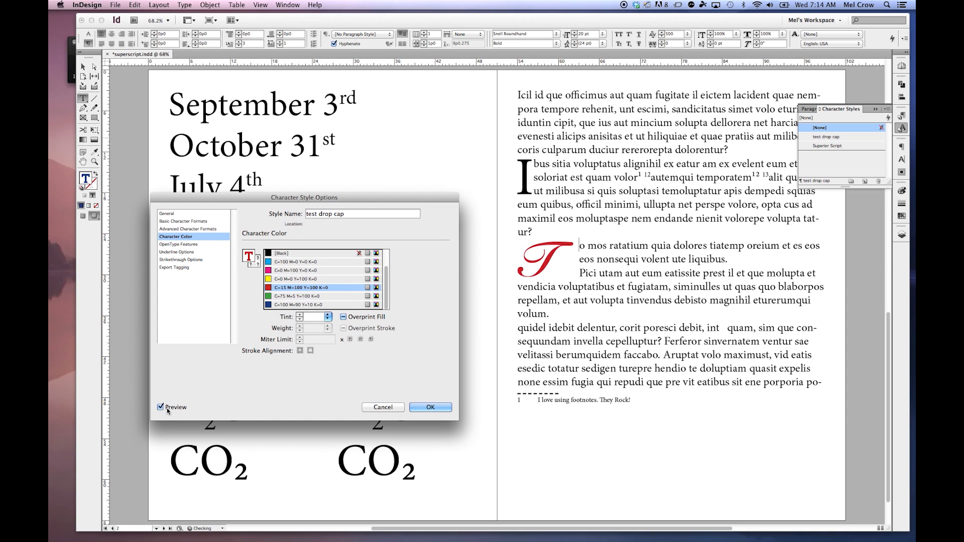
{"action": "left_click", "coordinate": [436, 408]}
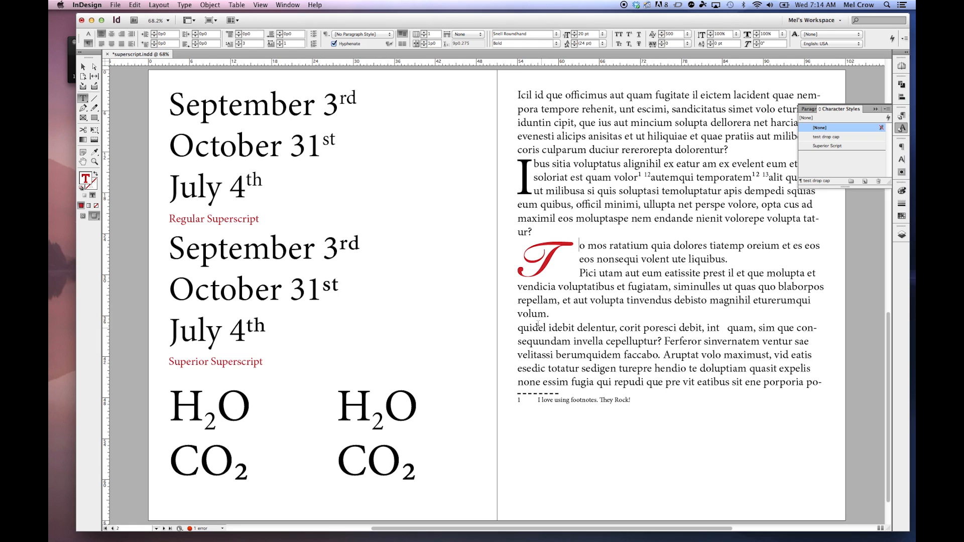
- Give the "quidel idebit" paragraph a one-character drop cap three lines high with Scale for Descenders enabled
{"action": "left_click", "coordinate": [652, 324]}
{"action": "left_click", "coordinate": [904, 38]}
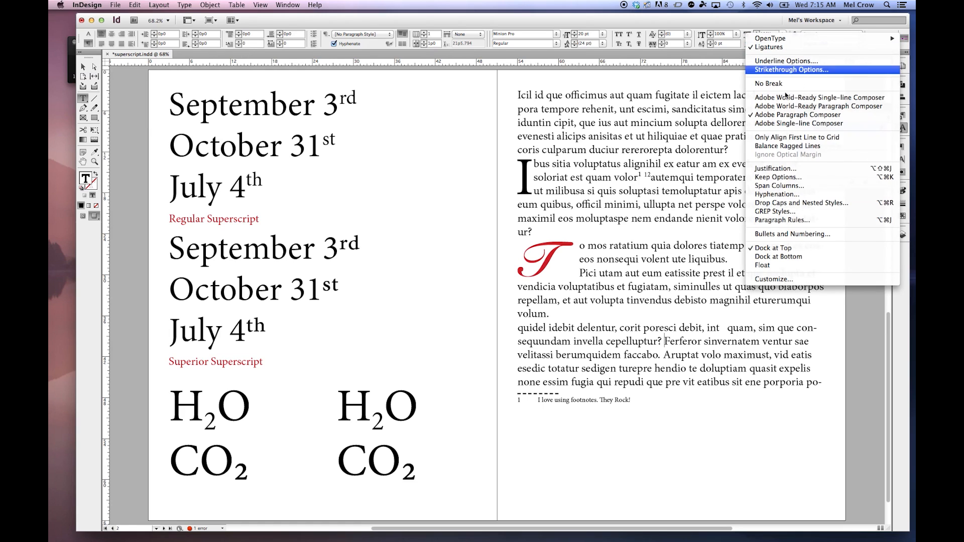
{"action": "left_click", "coordinate": [778, 203]}
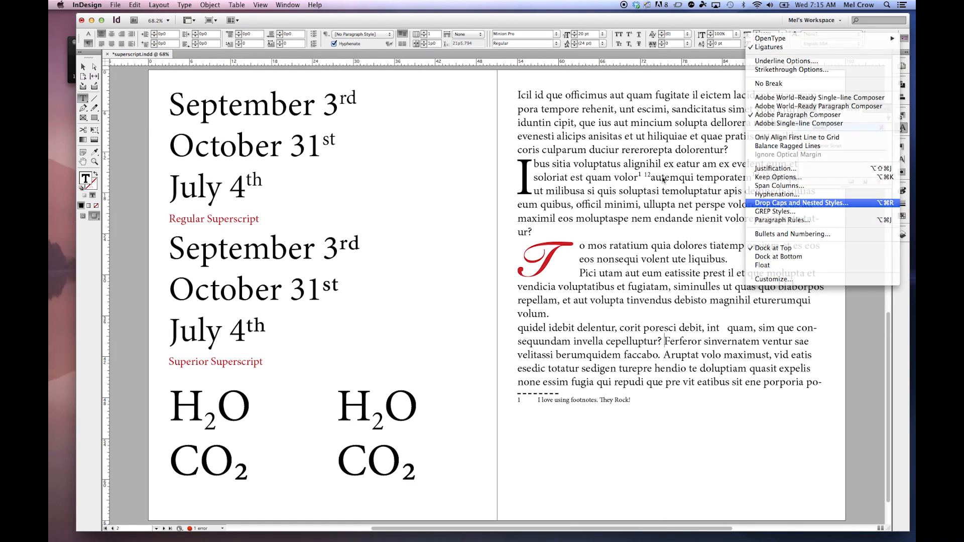
{"action": "type", "text": "3"}
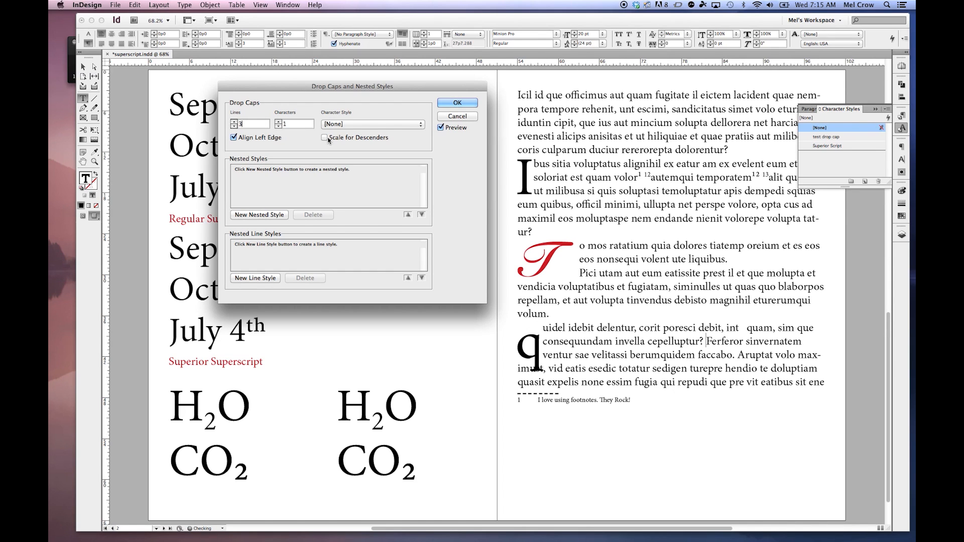
{"action": "left_click", "coordinate": [326, 138]}
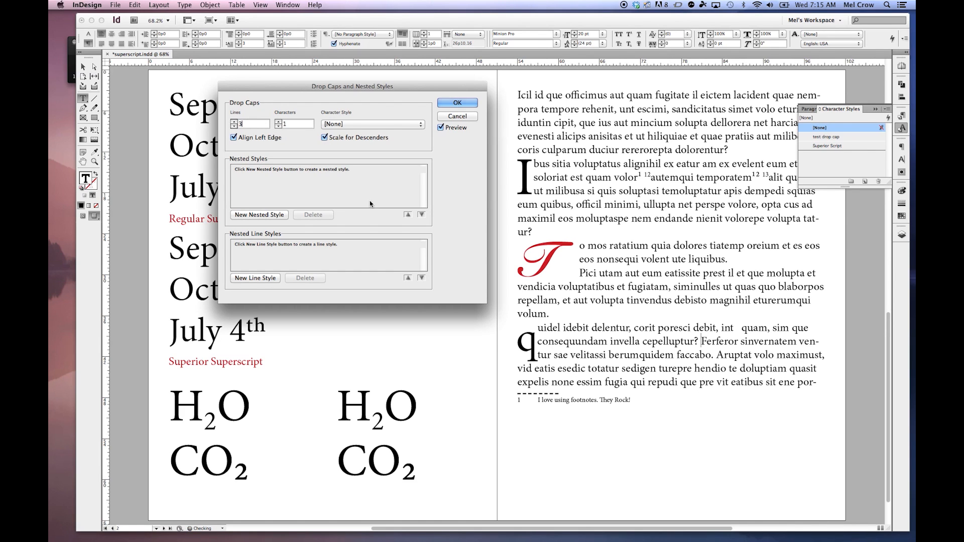
{"action": "left_click", "coordinate": [324, 137]}
{"action": "left_click", "coordinate": [324, 137]}
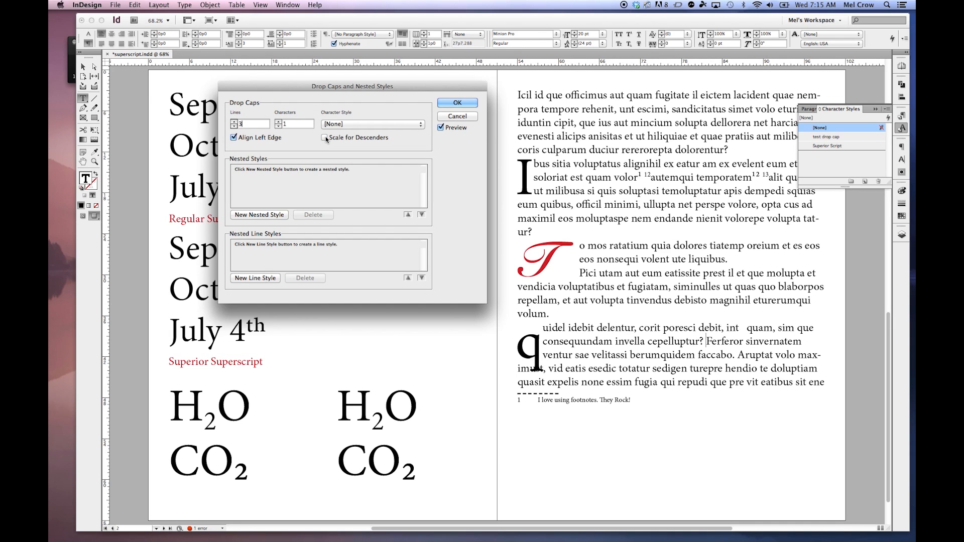
{"action": "left_click", "coordinate": [456, 101]}
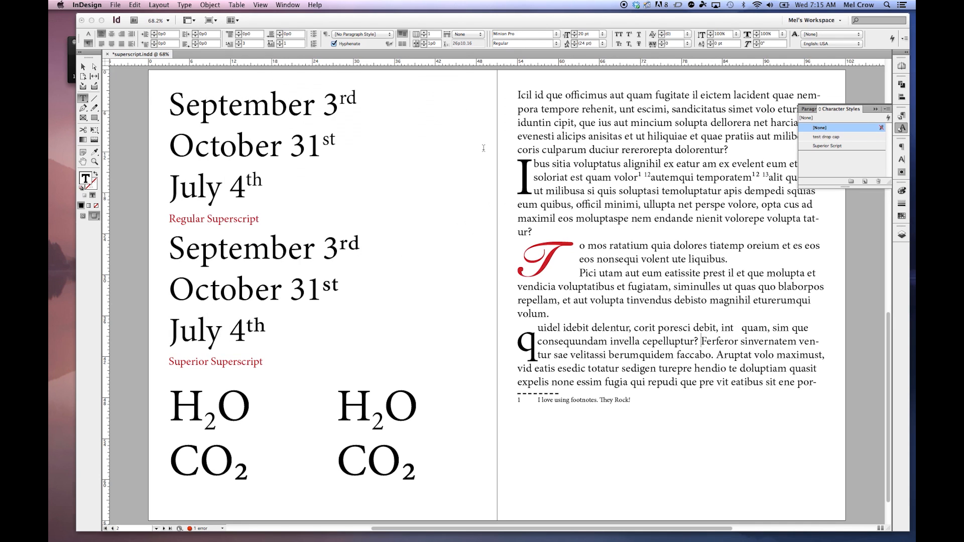